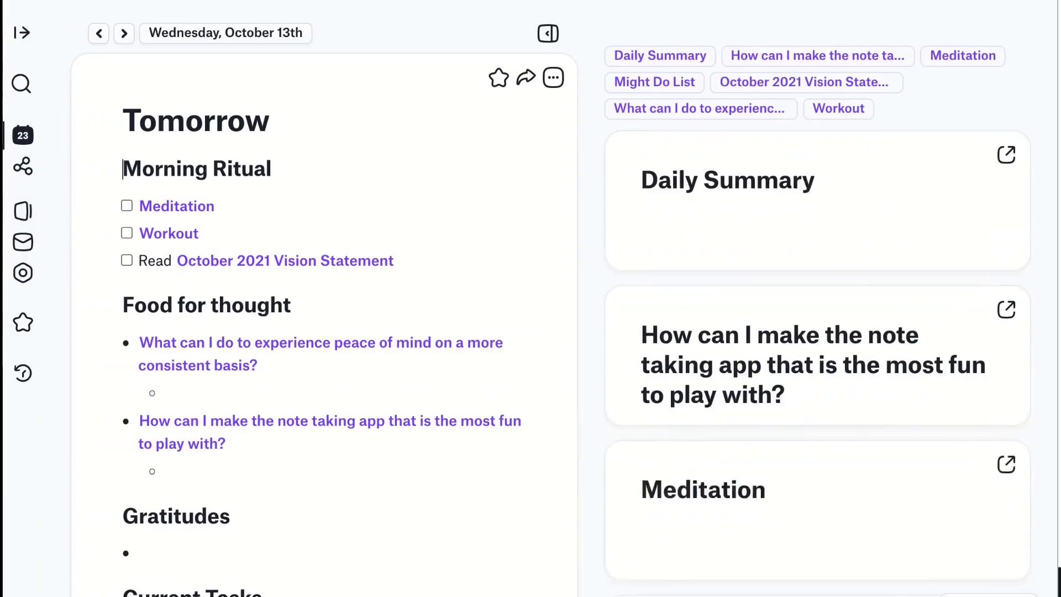
Check off the Meditation to-do and link the Team Meeting note, opening it beside the day
left_click(126, 205)
scroll(450, 547, "down", 5)
type("[[Tea")
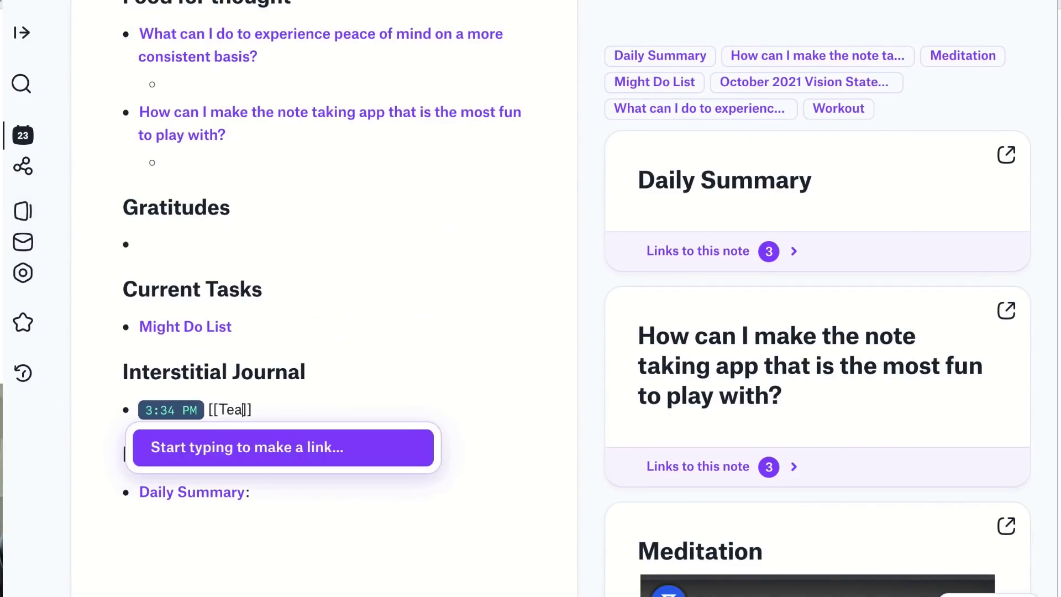
key("Return")
left_click(961, 81)
Insert the Meeting Notes template into Team Meeting and type "Let's do this!"
type("/")
key("Down")
key("Return")
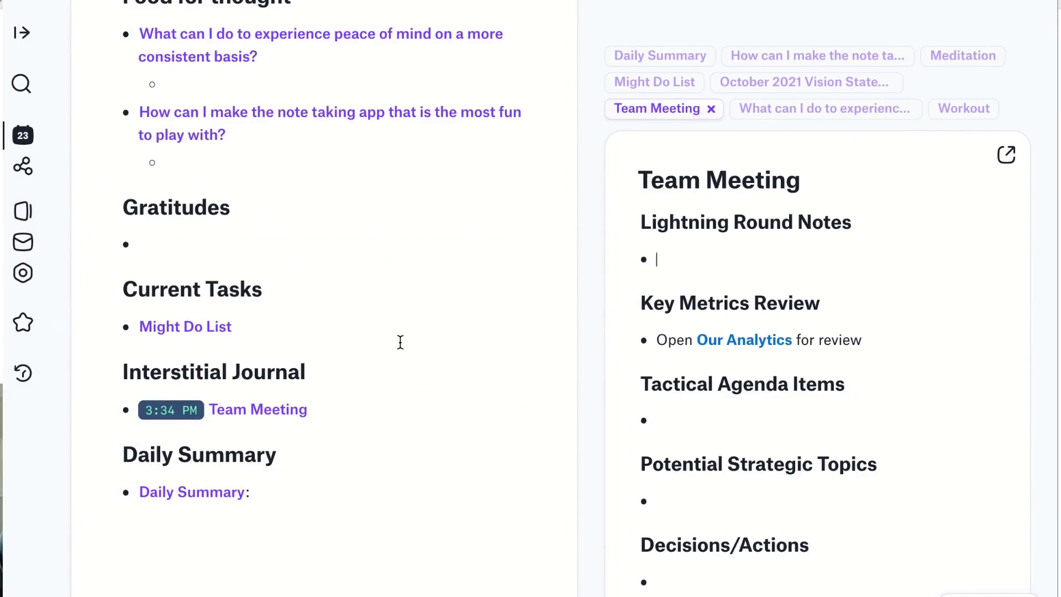
type("Let's do this!")
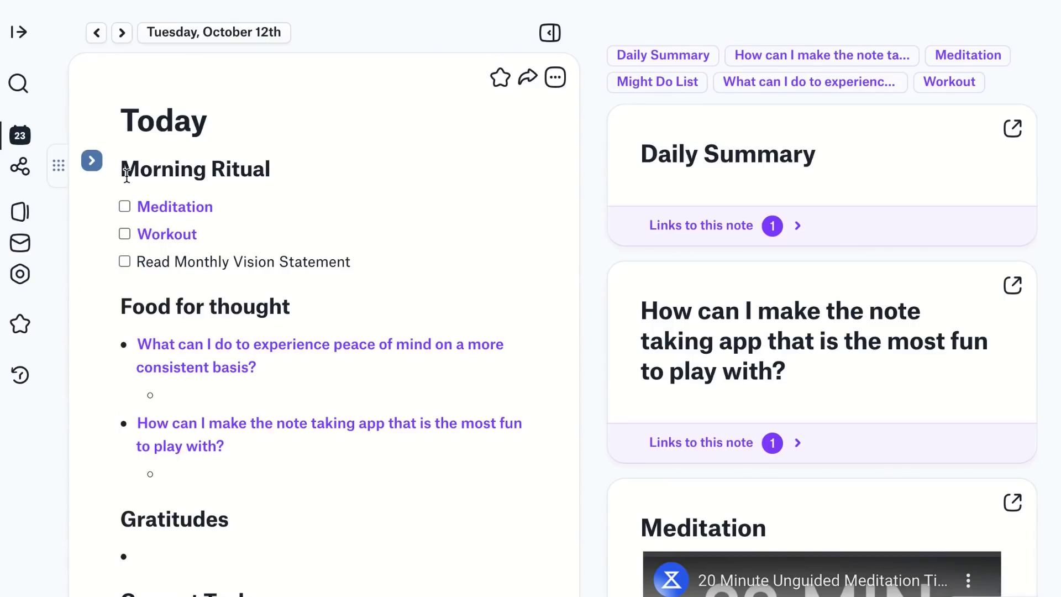
Save the whole note body as a new template, naming it "Morning Rit…"
key("ctrl+a")
left_click(396, 138)
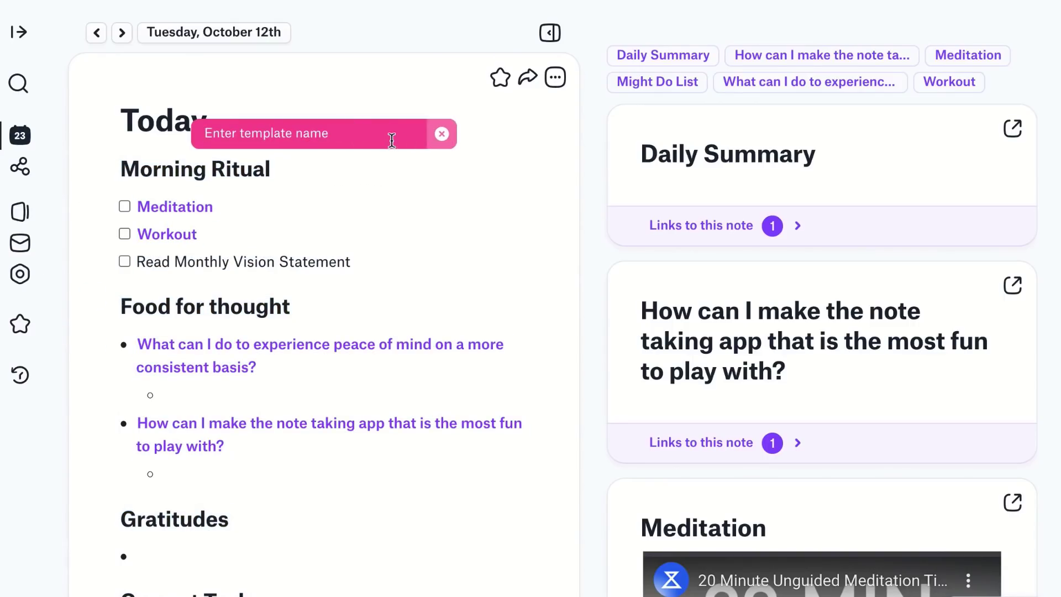
type("Morning Rit")
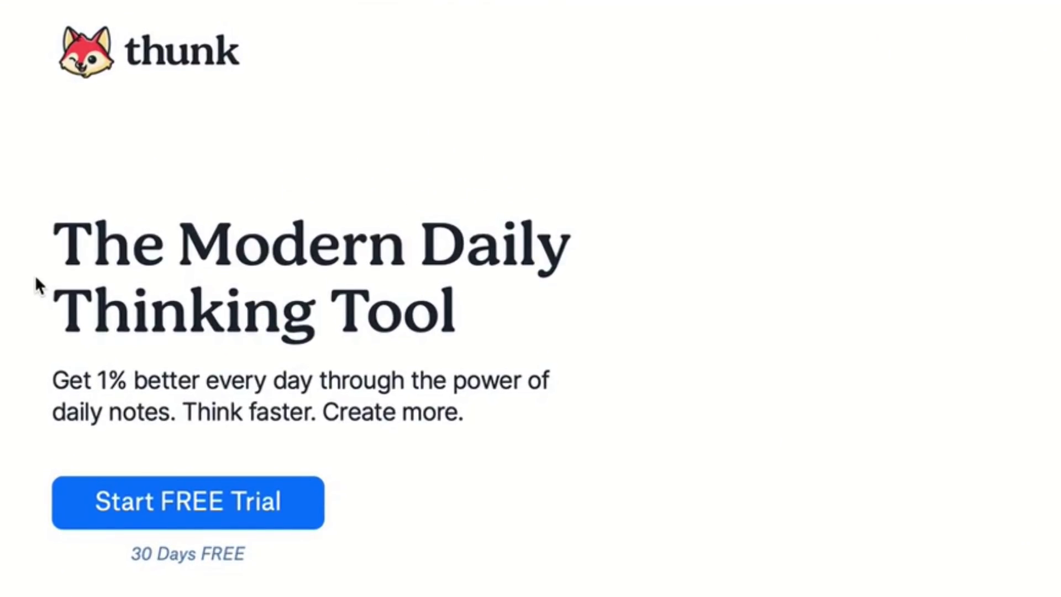
Add a Key Frameworks line with a bullet linking a new Google HEART Framework note
type("Key Fra")
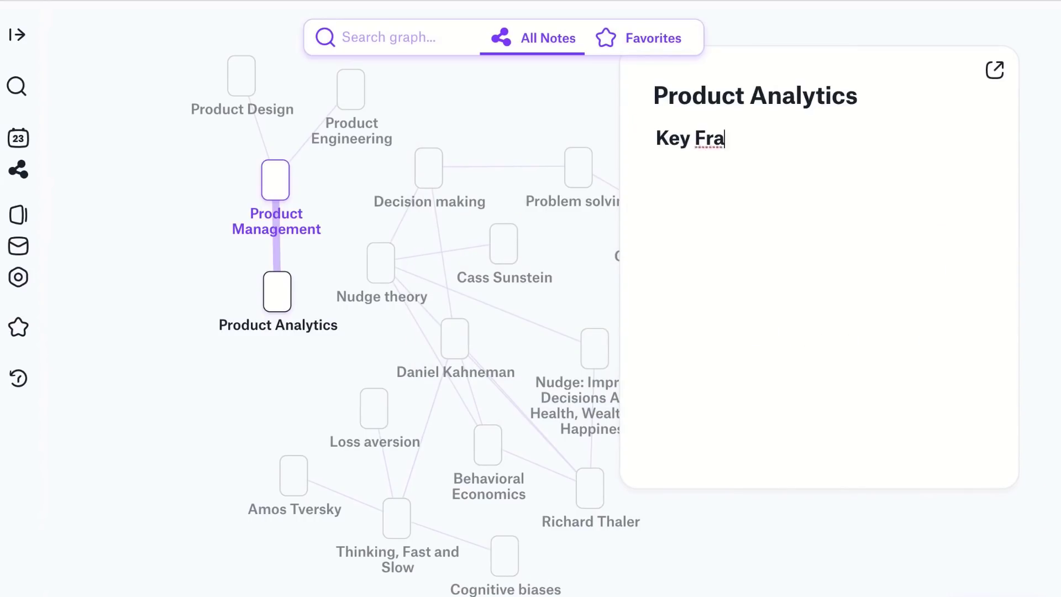
type("meworks")
key("Return")
type("[[Google HEART Framework")
key("Return")
key("Return")
Create the Pirate Metrics note listing Acquisition, Activation, Retention, Referral and Revenue links
type("[[Pirate Metrics")
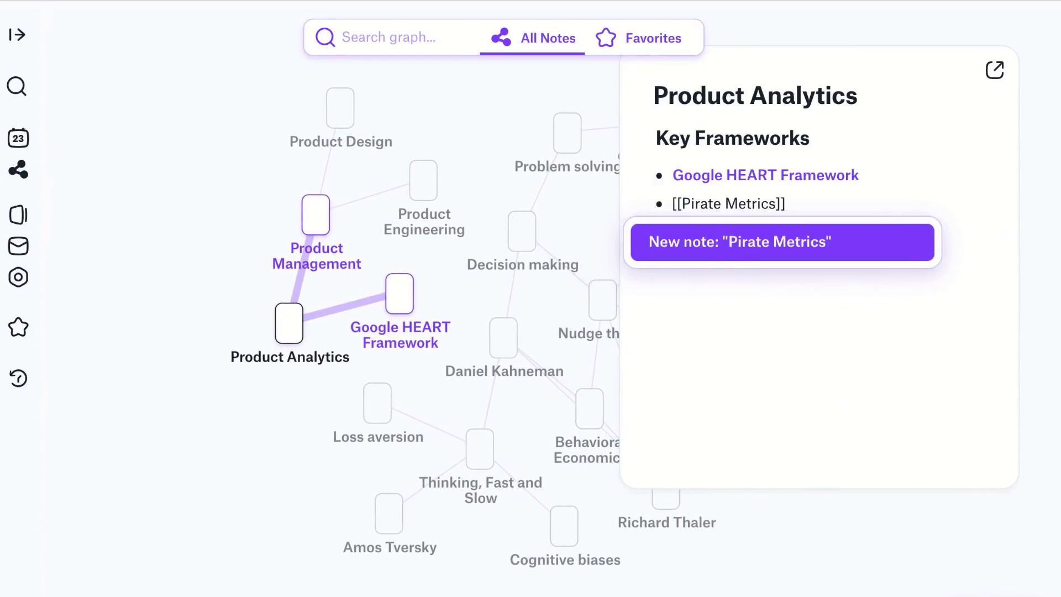
key("Return")
type("[[Acquisition")
key("Return")
key("Return")
type("[[Activation")
key("Return")
key("Return")
type("[[Retention")
key("Return")
key("Return")
type("[[")
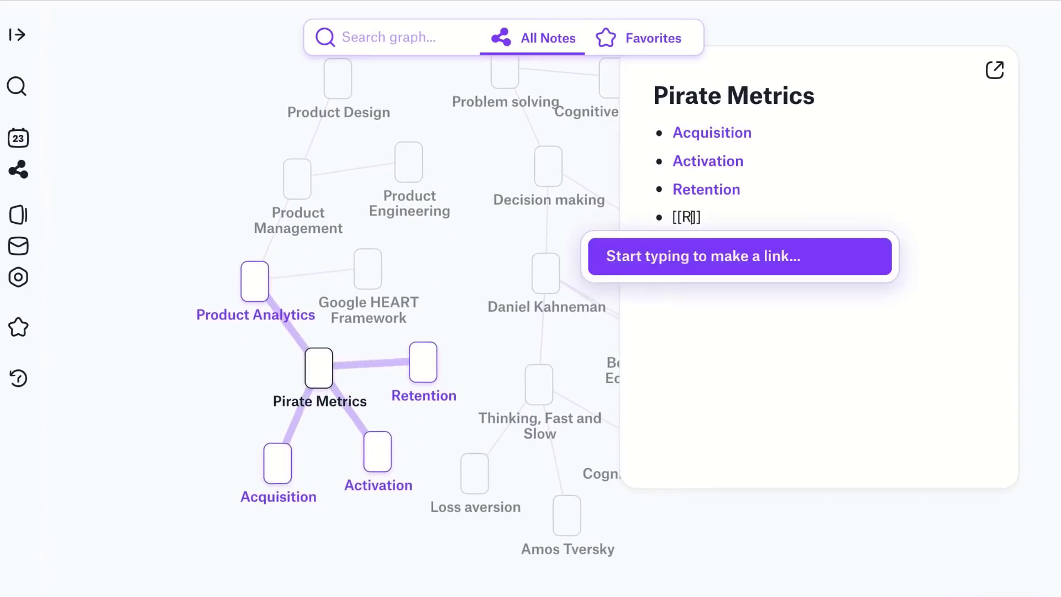
type("Referral")
List Happiness, Engagement, Adoption, Retention and Task Success links, then raise the HEART graph node
key("Return")
key("Return")
type("[[Revenu")
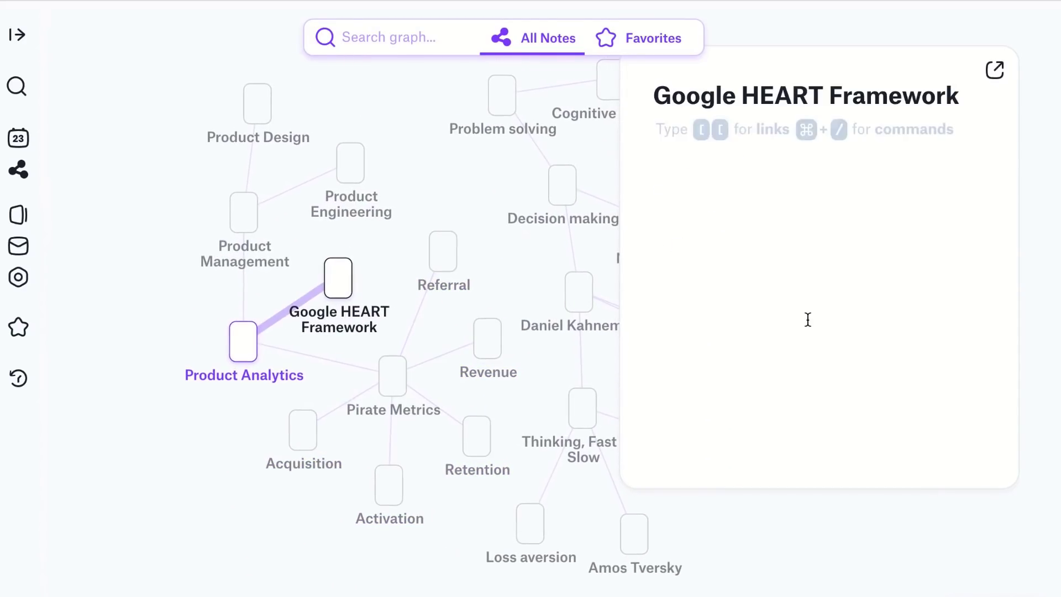
type("[[Happiness")
key("Return")
key("Return")
type("[[Engagement")
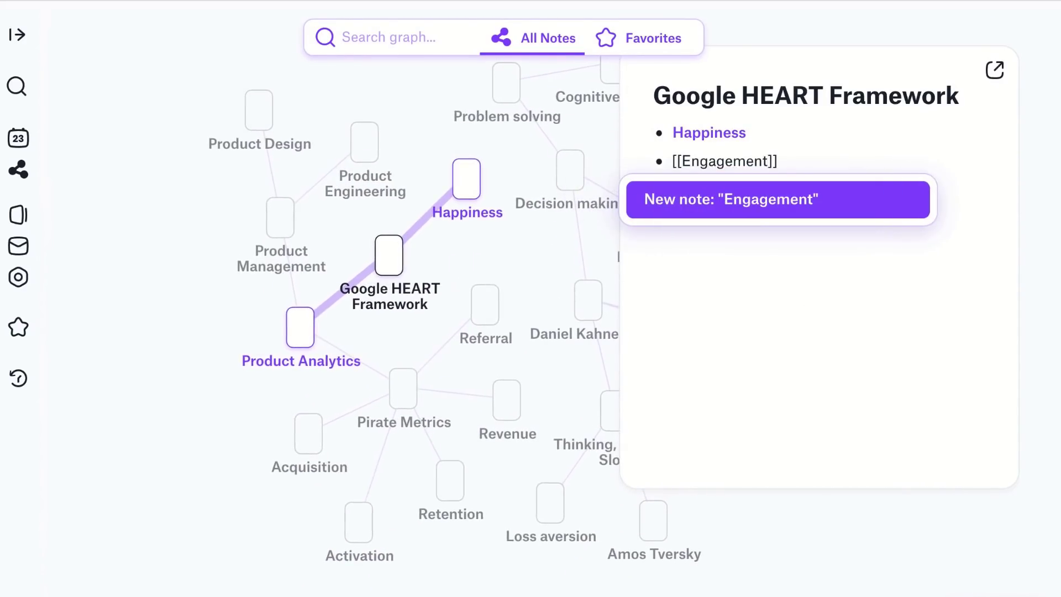
key("Return")
key("Return")
type("[[Adoption")
key("Return")
key("Return")
type("[[Retention")
key("Return")
key("Return")
type("[[Task Success")
key("Return")
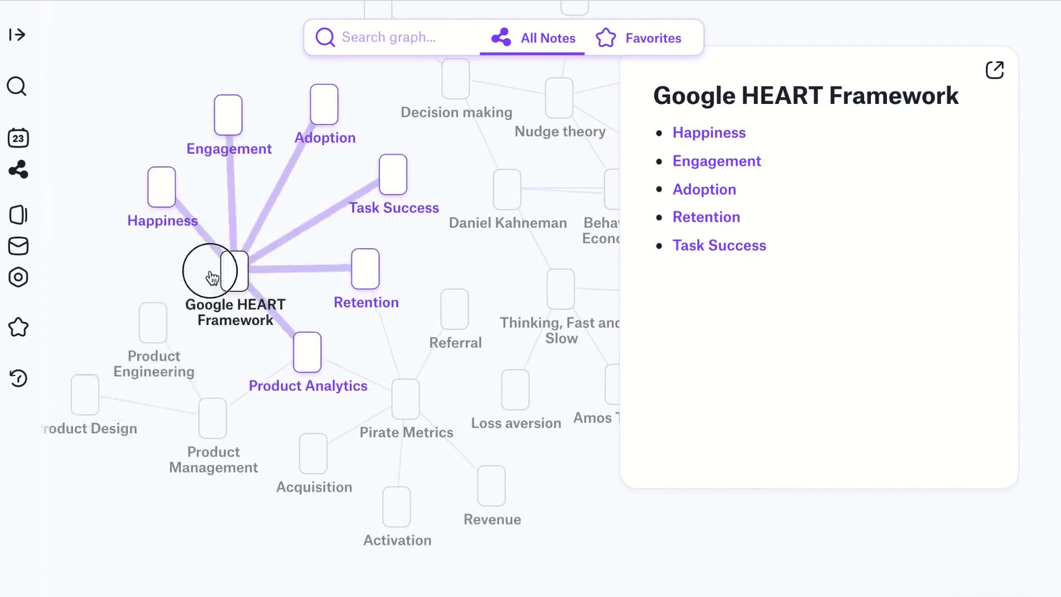
left_click_drag(213, 275, 268, 206)
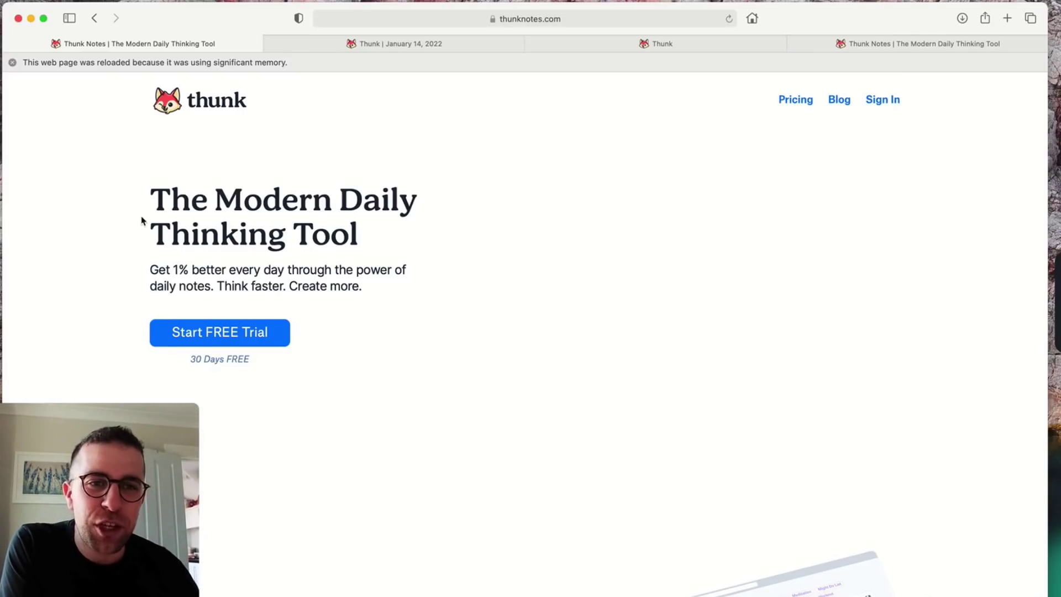
Browse the landing page, then switch to the Thunk tab with Monthly, Yearly and 5 Year plans
scroll(141, 221, "down", 10)
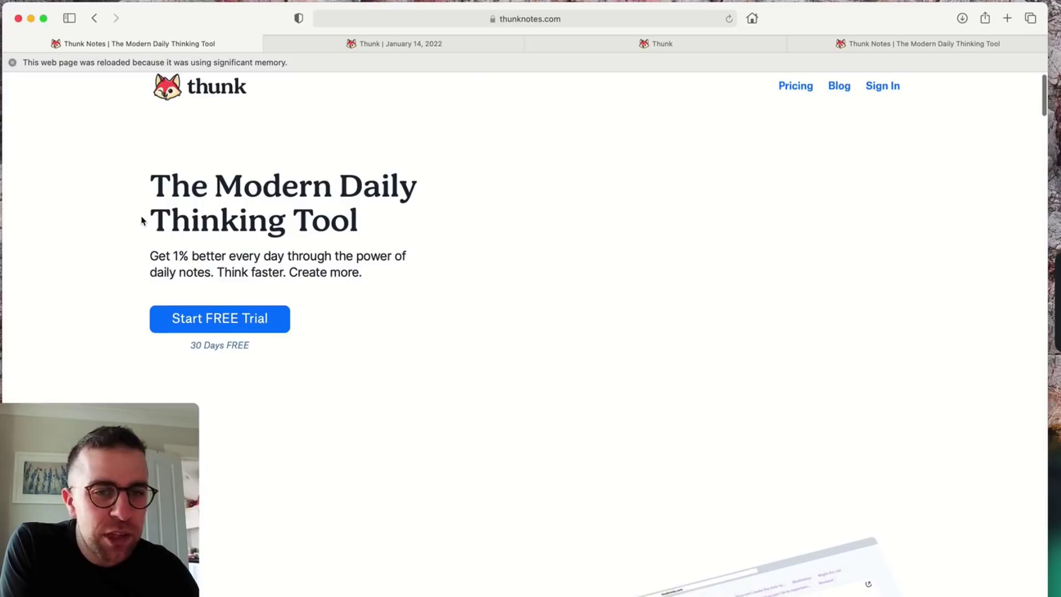
scroll(142, 221, "down", 2)
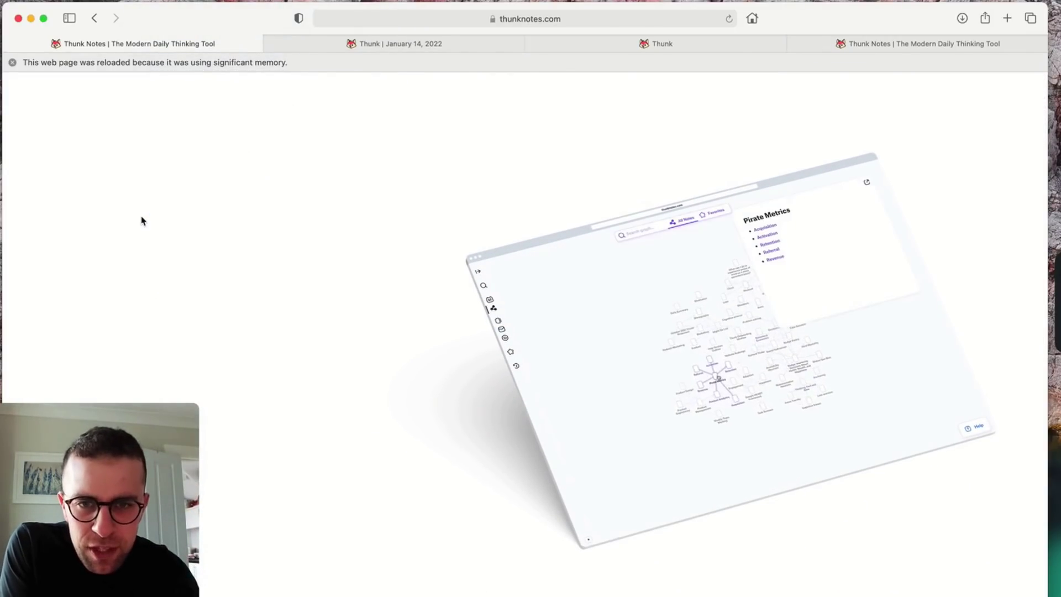
scroll(142, 221, "up", 4)
scroll(142, 221, "up", 3)
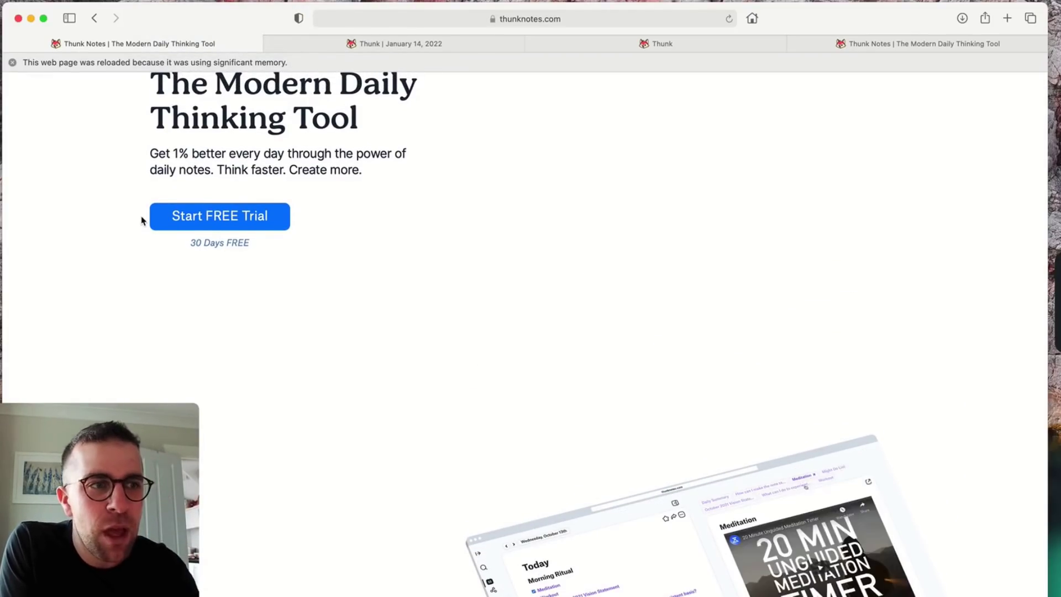
left_click(945, 43)
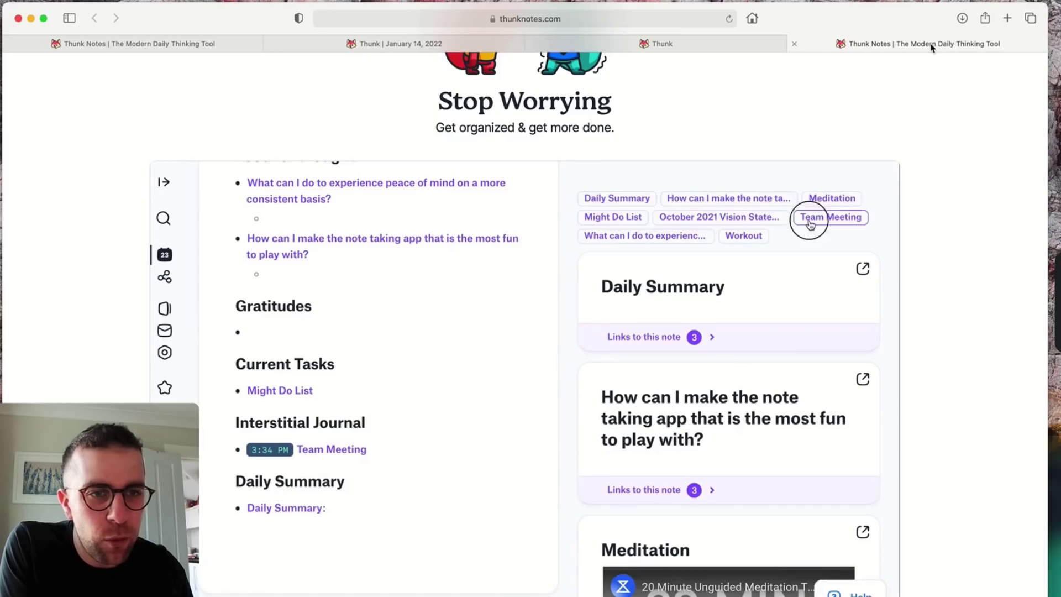
scroll(741, 152, "up", 20)
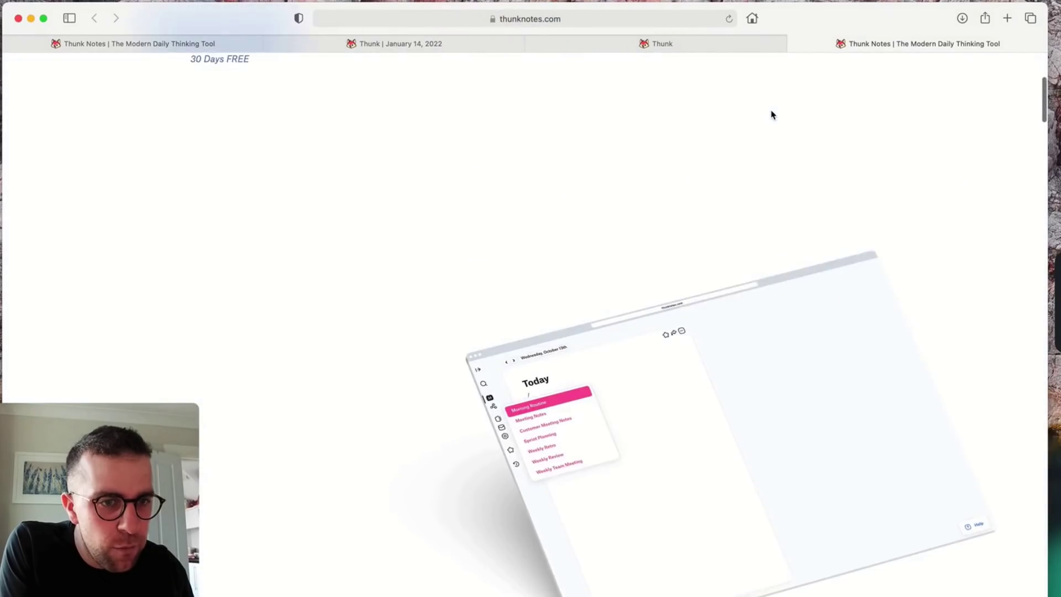
scroll(772, 115, "up", 5)
left_click(703, 49)
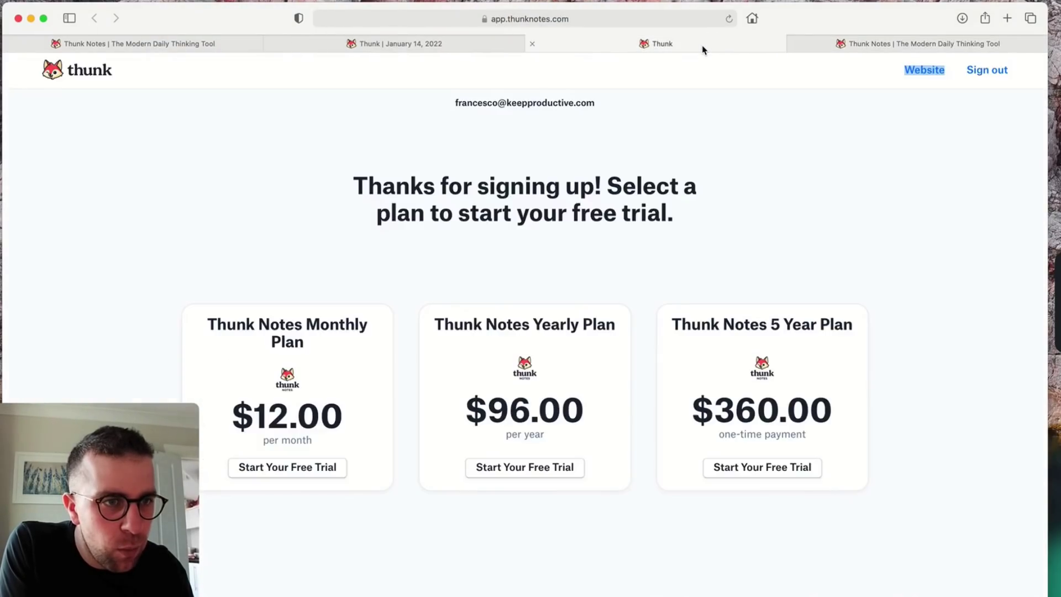
scroll(661, 257, "down", 2)
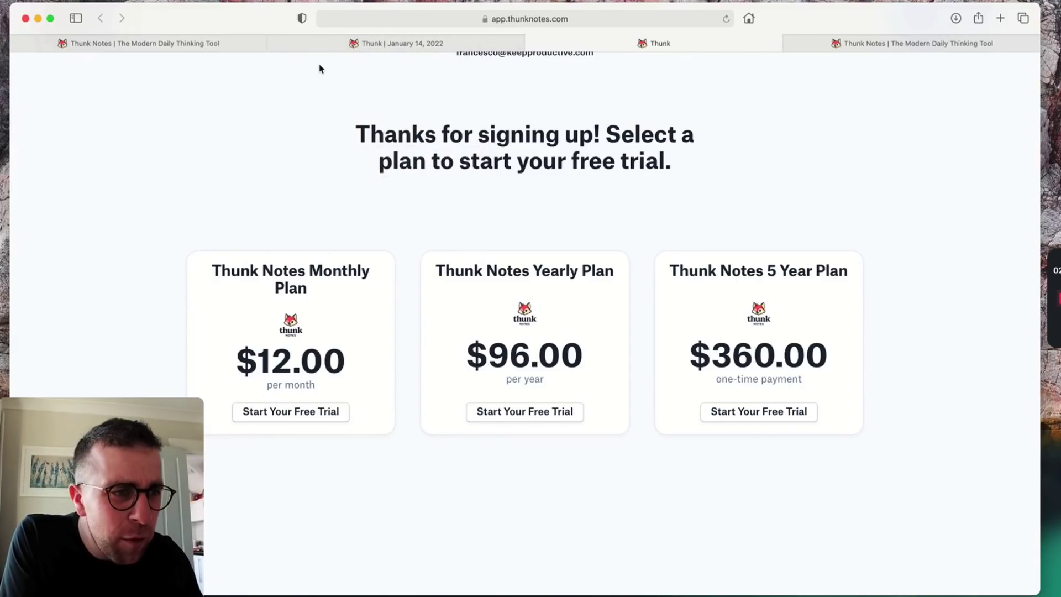
Scroll through the homepage demos, then switch to the "Thunk | January 14, 2022" tab
left_click(222, 44)
scroll(377, 230, "down", 10)
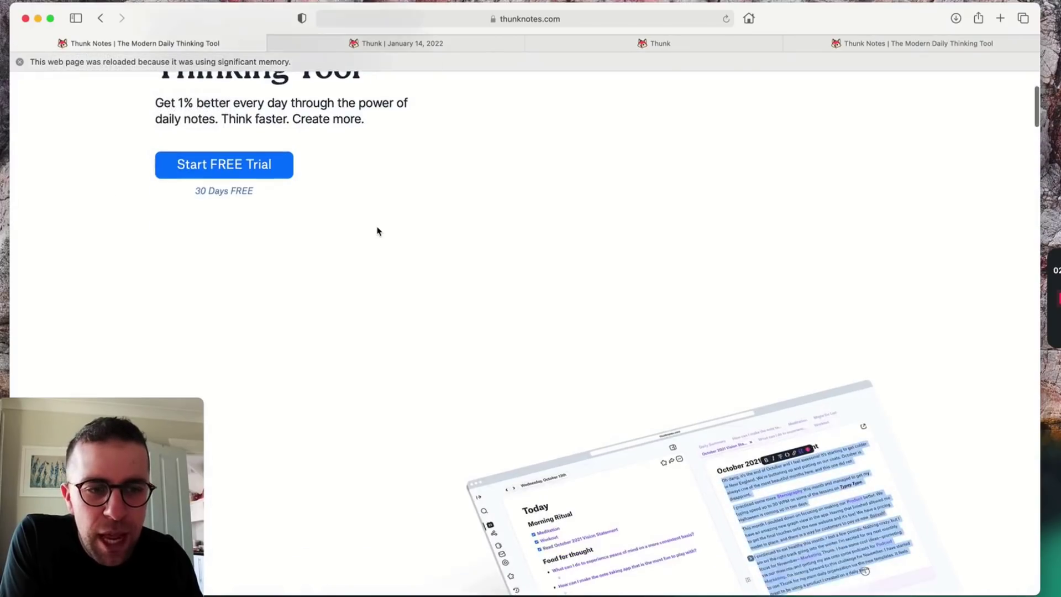
scroll(377, 230, "down", 15)
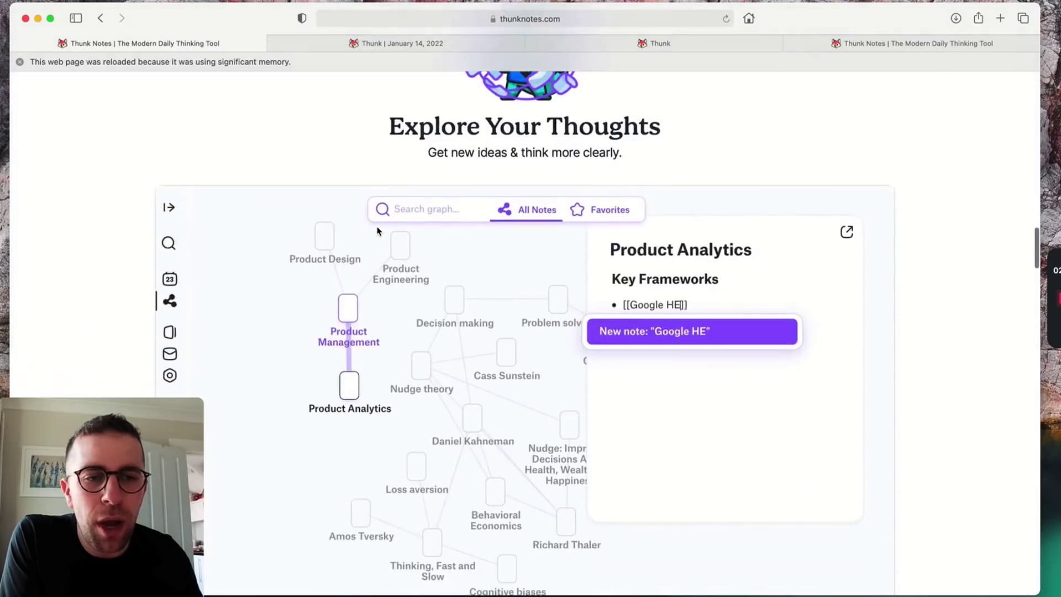
scroll(391, 250, "down", 10)
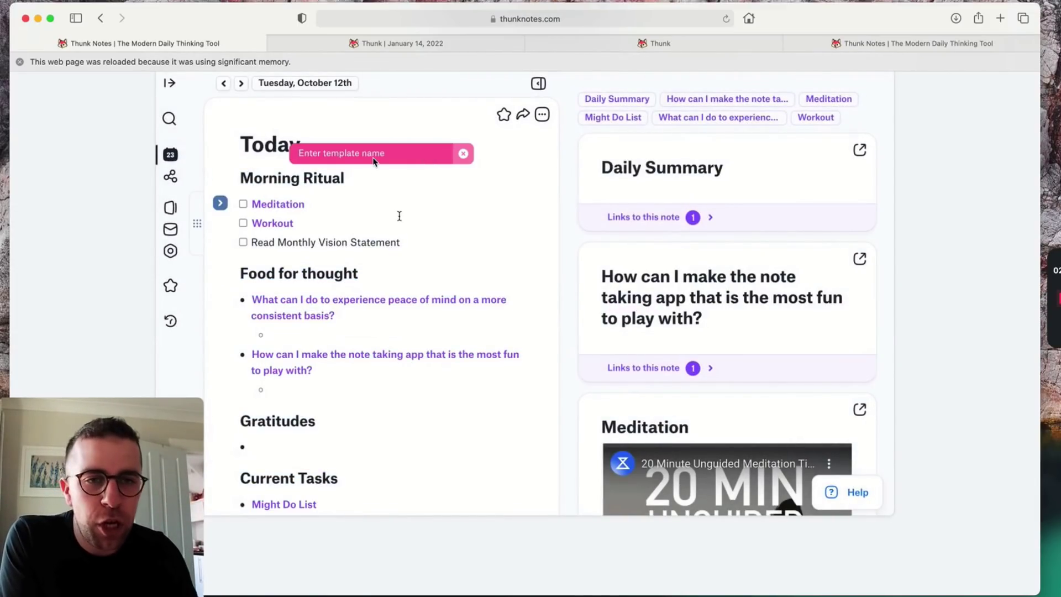
left_click(385, 44)
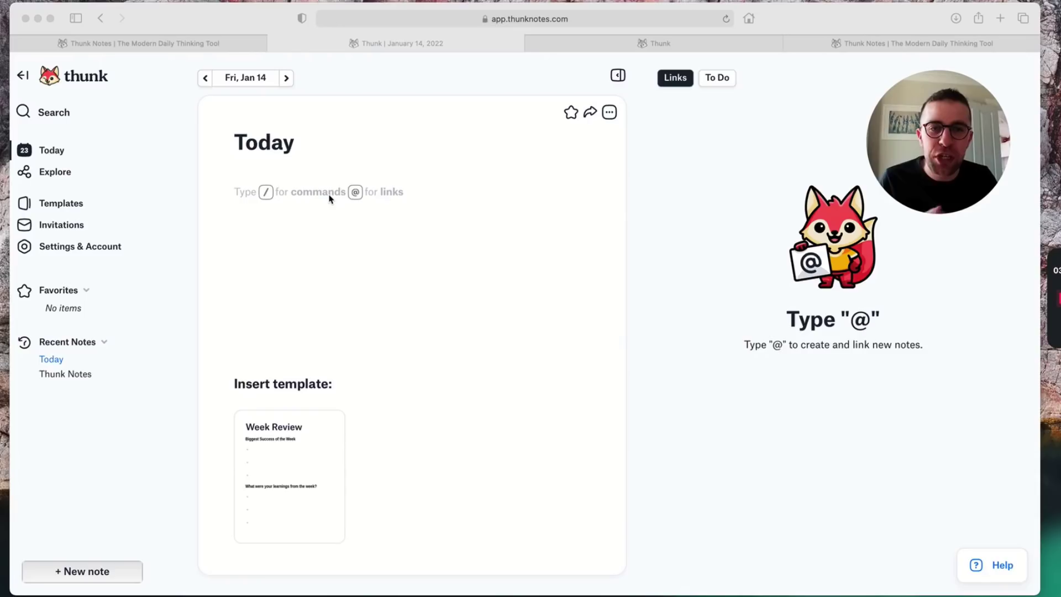
In the empty Jan 14 note, browse the slash menu's lists, decorations, templates and Focus mode
left_click(328, 194)
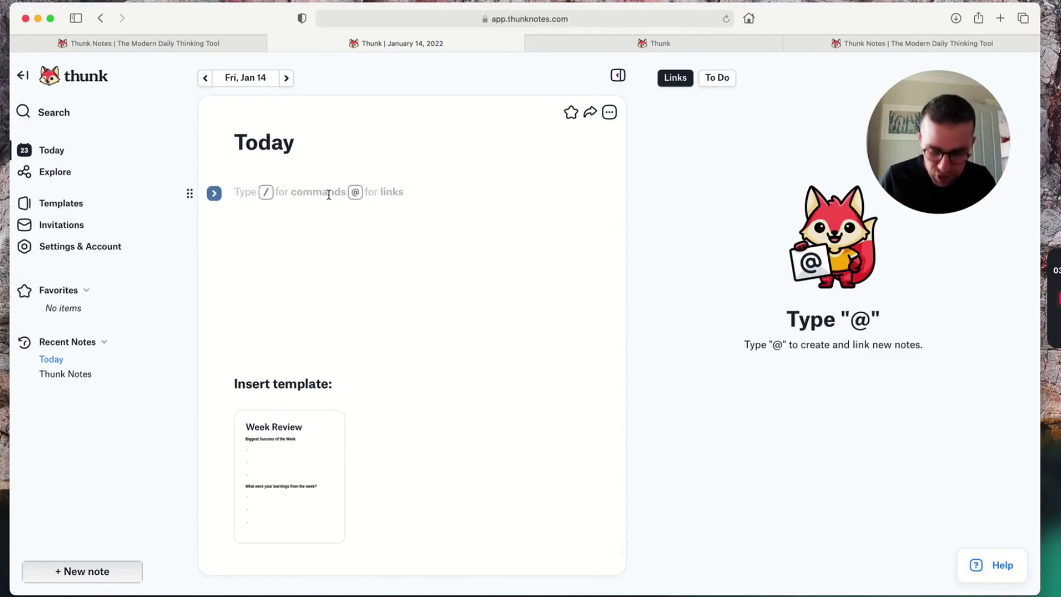
type("/")
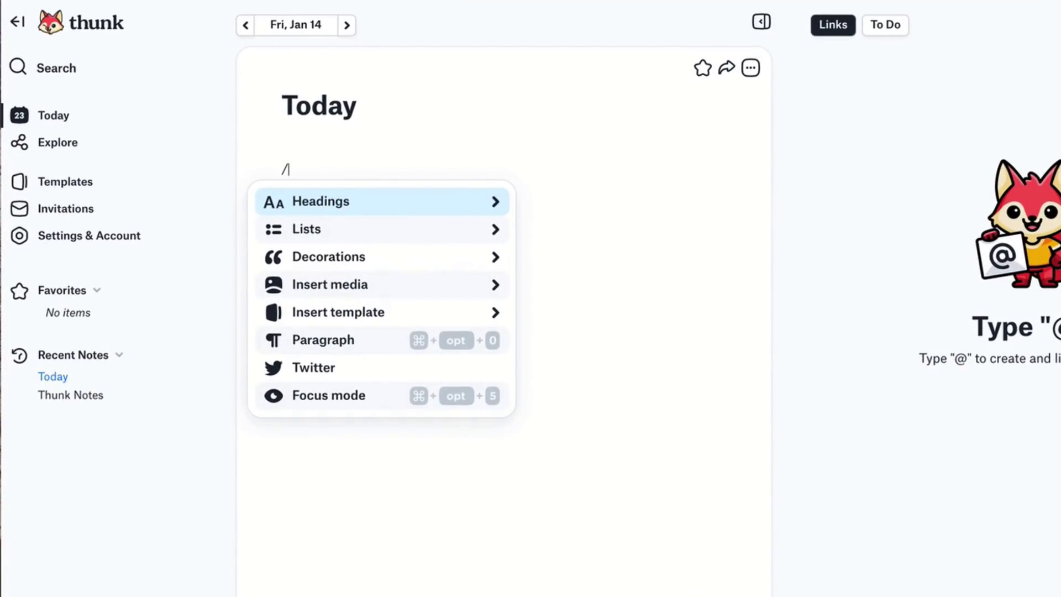
key("Down")
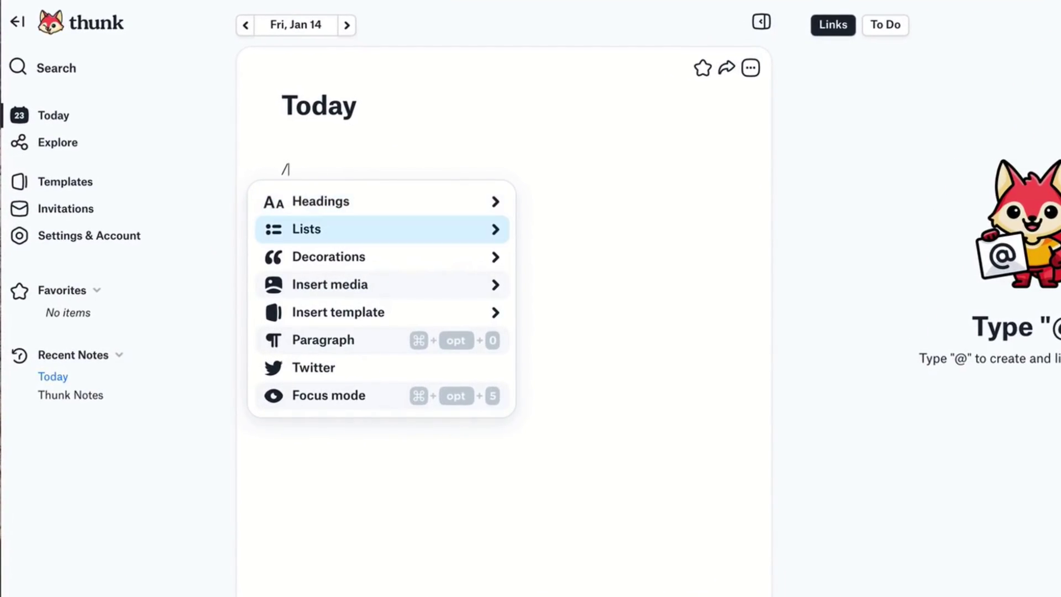
key("Return")
key("Return")
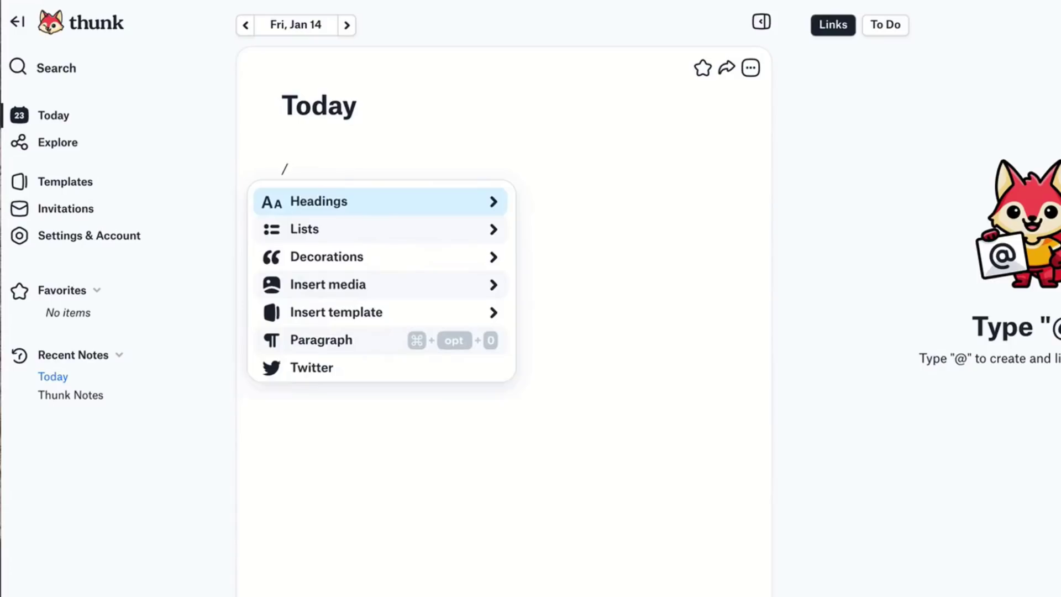
key("Down")
key("Down")
key("Return")
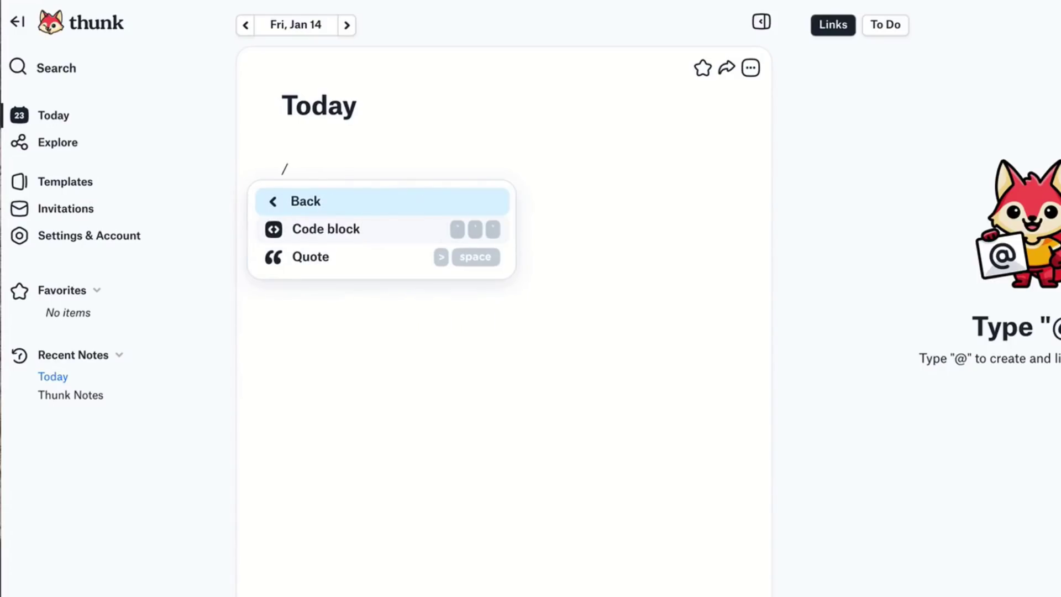
key("Return")
key("Down")
key("Down")
key("Down")
key("Down")
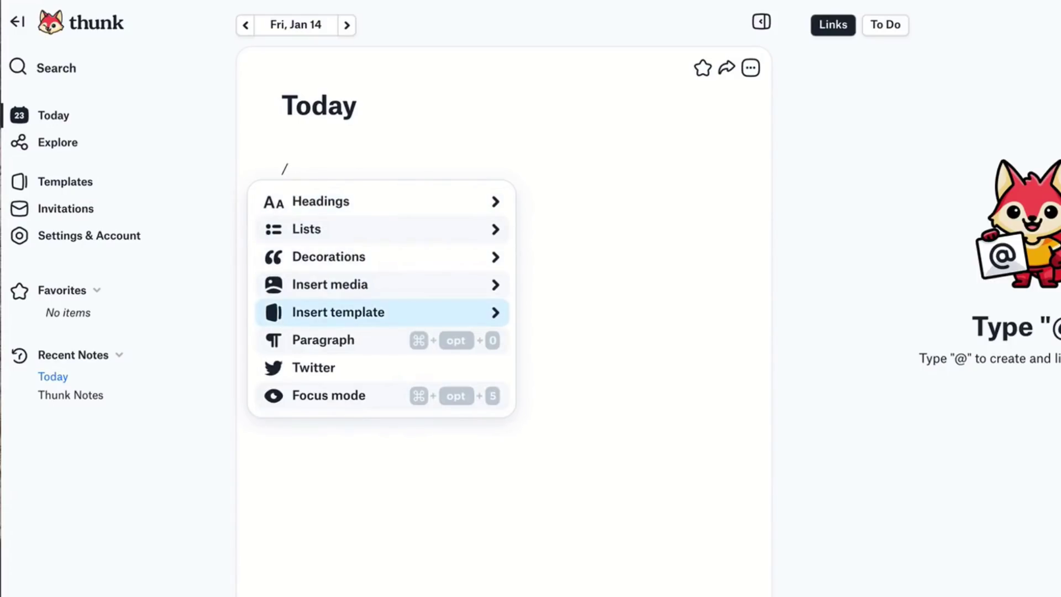
key("Down")
key("Up")
key("Down")
key("Down")
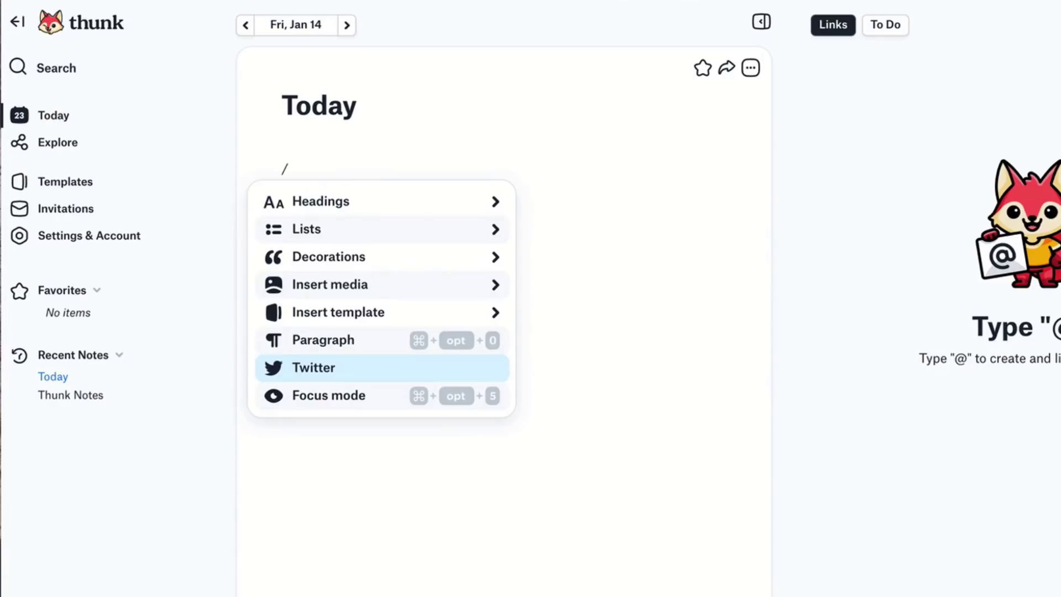
key("Down")
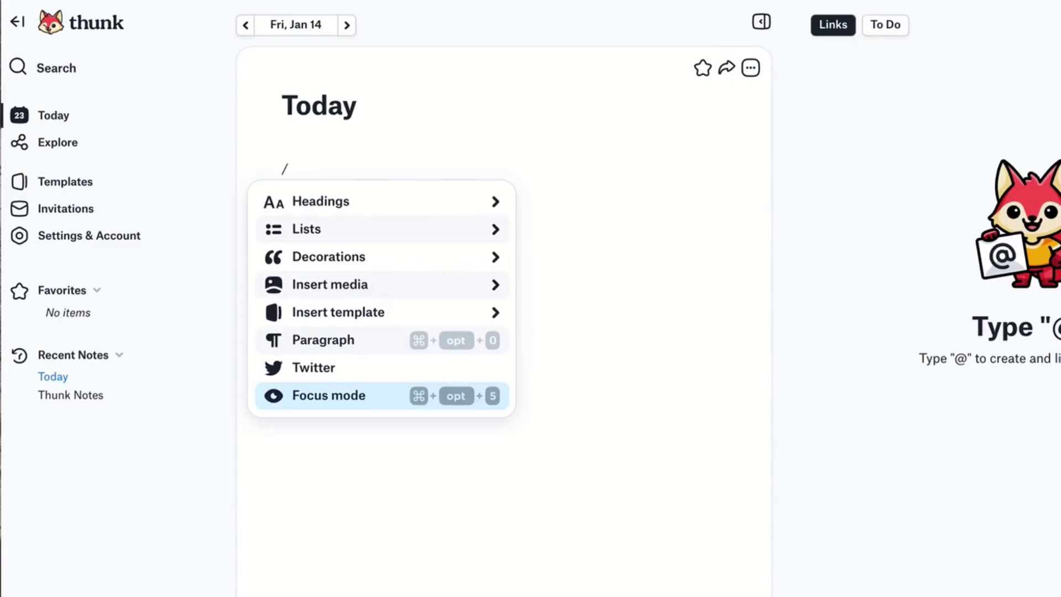
Replace the stray slash with a Heading 1 reading "This is my day today"
key("Escape")
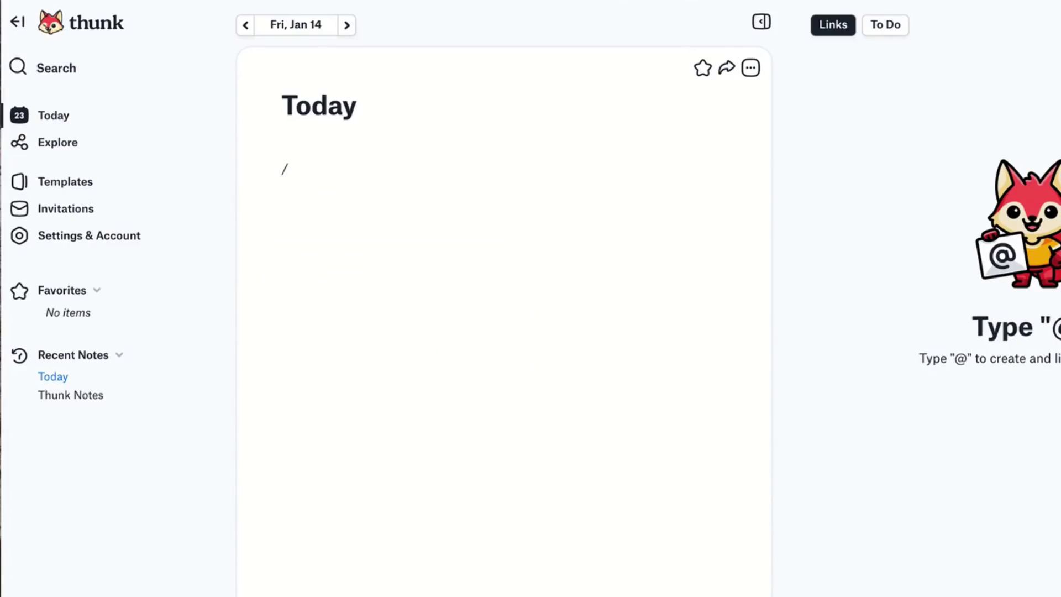
key("BackSpace")
type("/he")
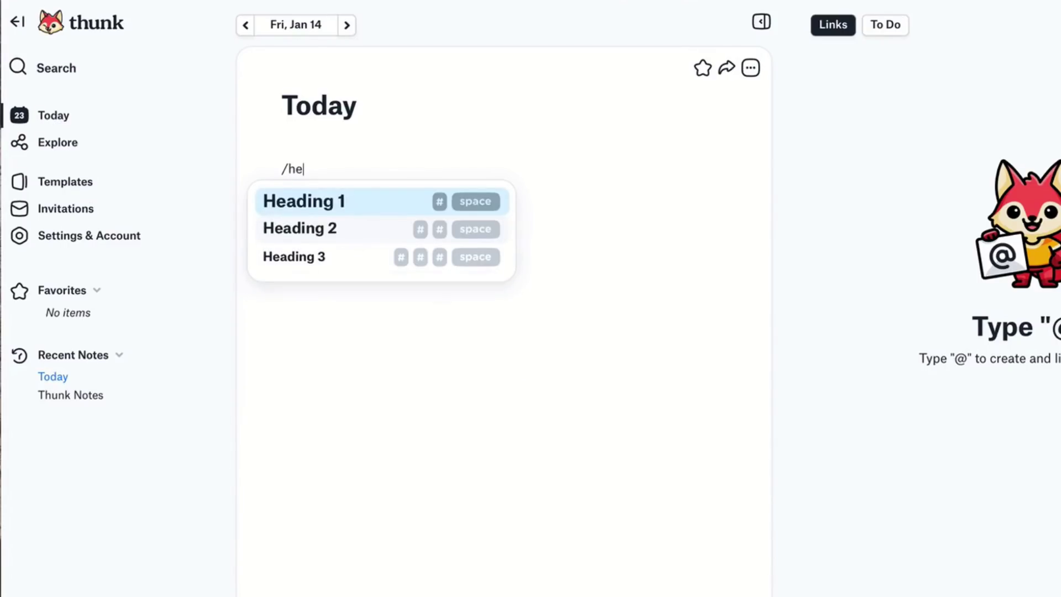
key("Return")
type("Thi")
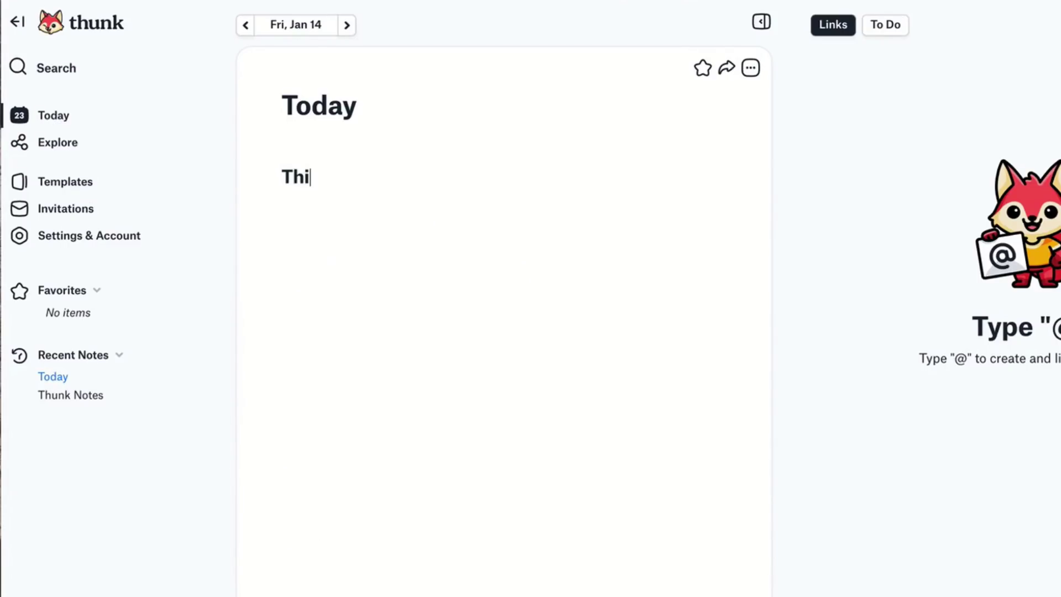
type("s is my day today")
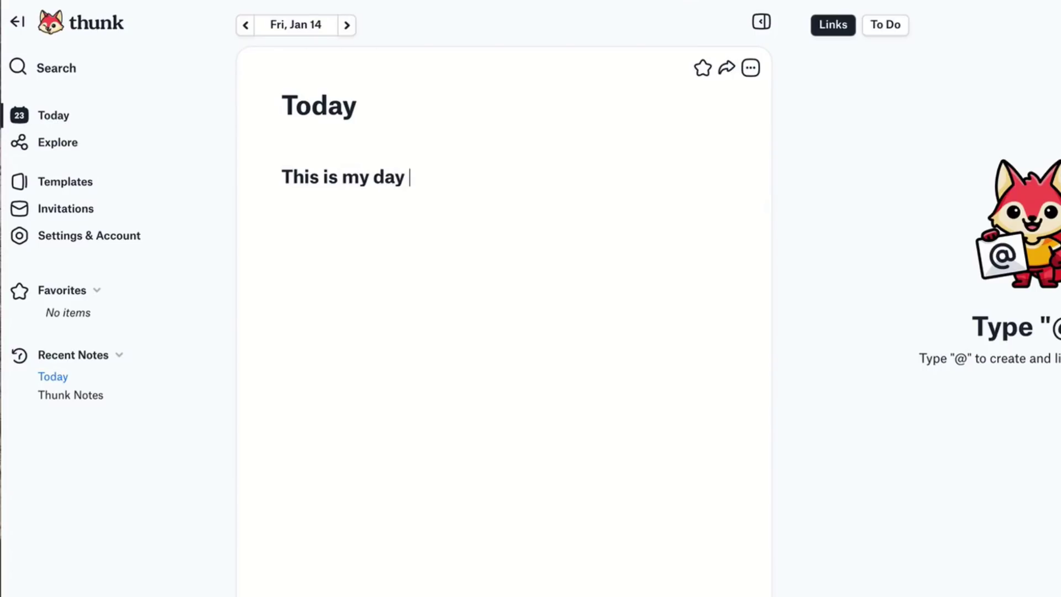
key("Return")
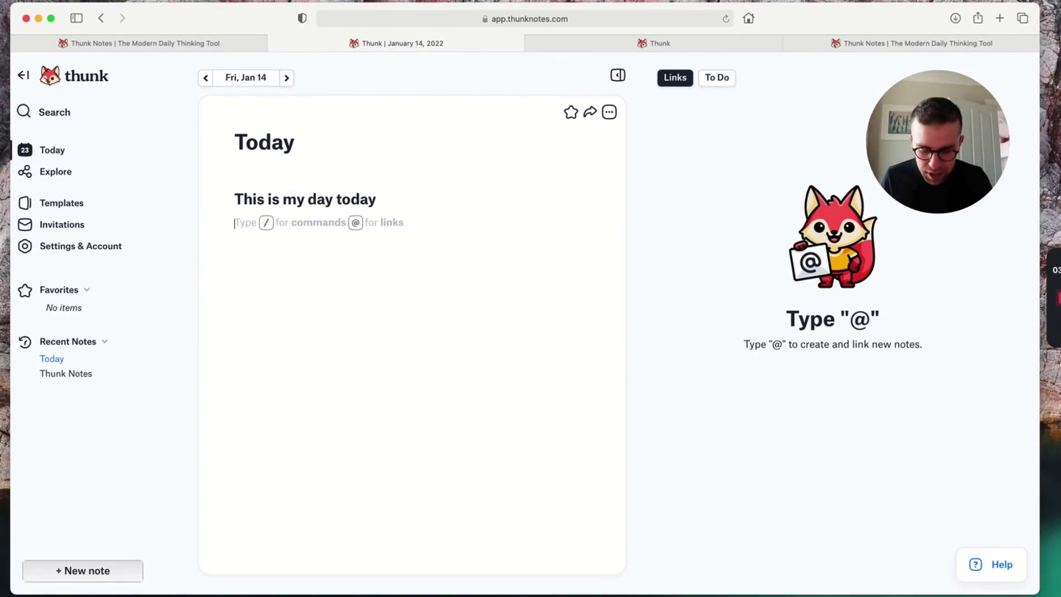
Below the heading, add a "Clean Fridge" to-do checkbox
type("-")
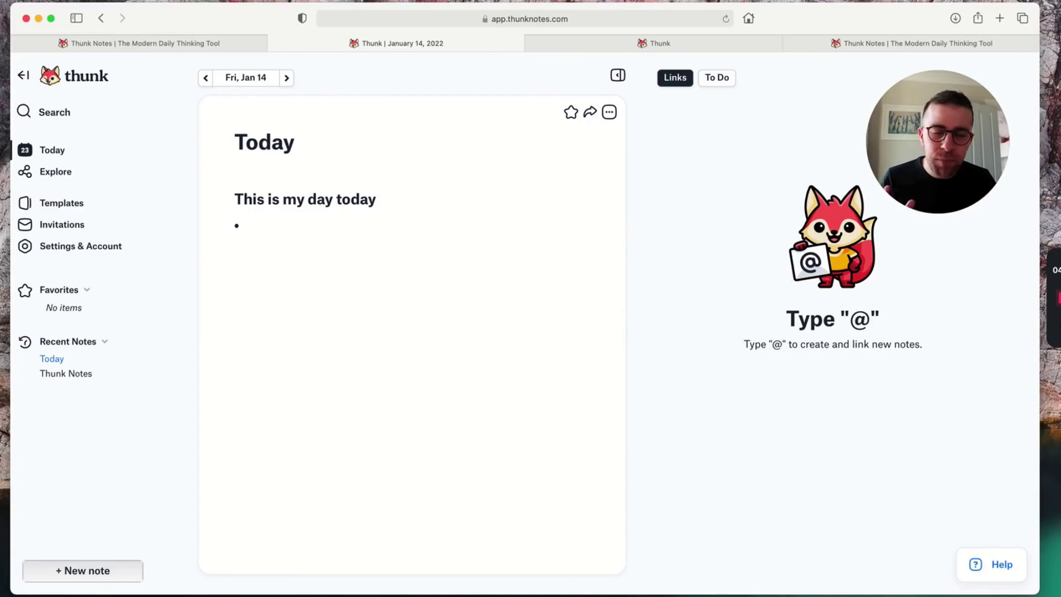
key("Return")
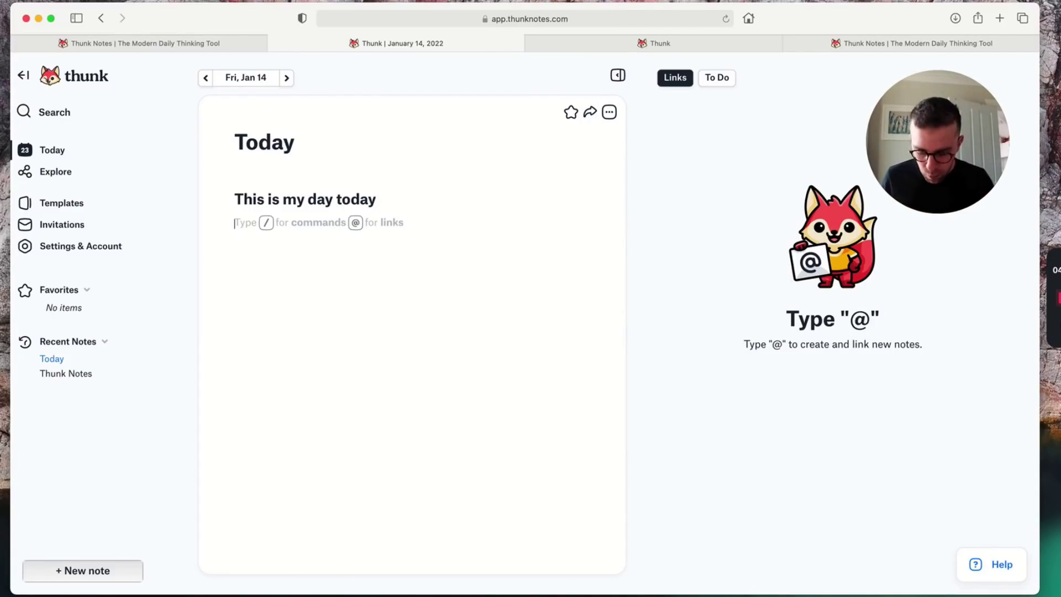
type("/todo")
key("Return")
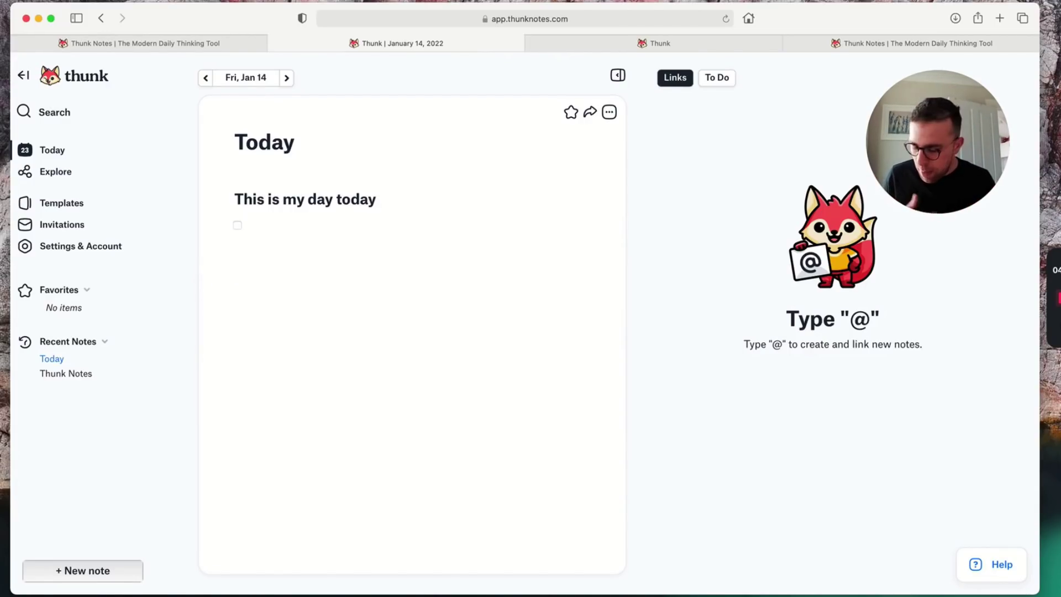
type("Clean ")
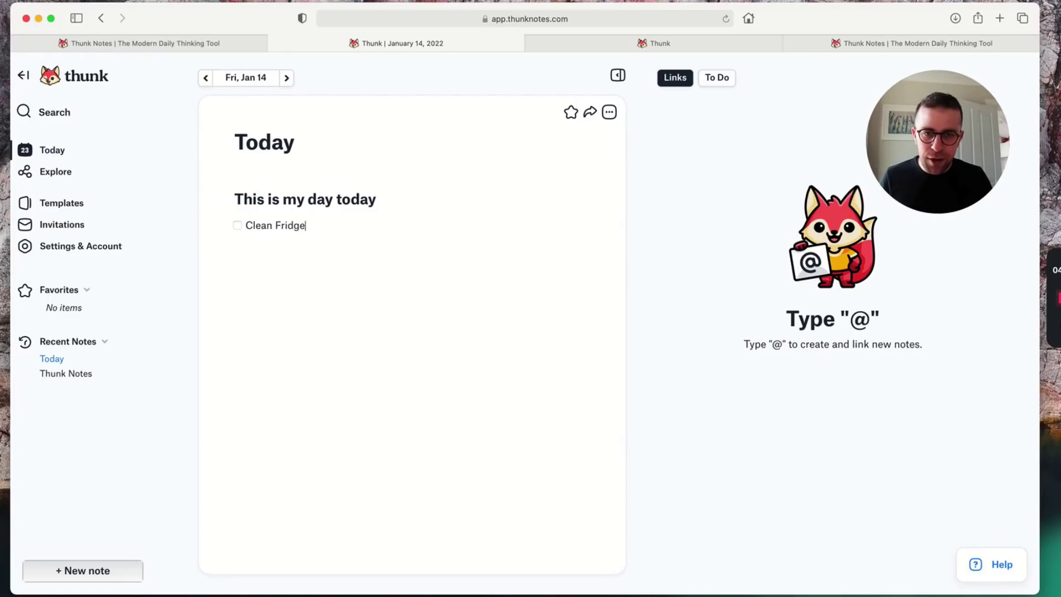
type("Fridge")
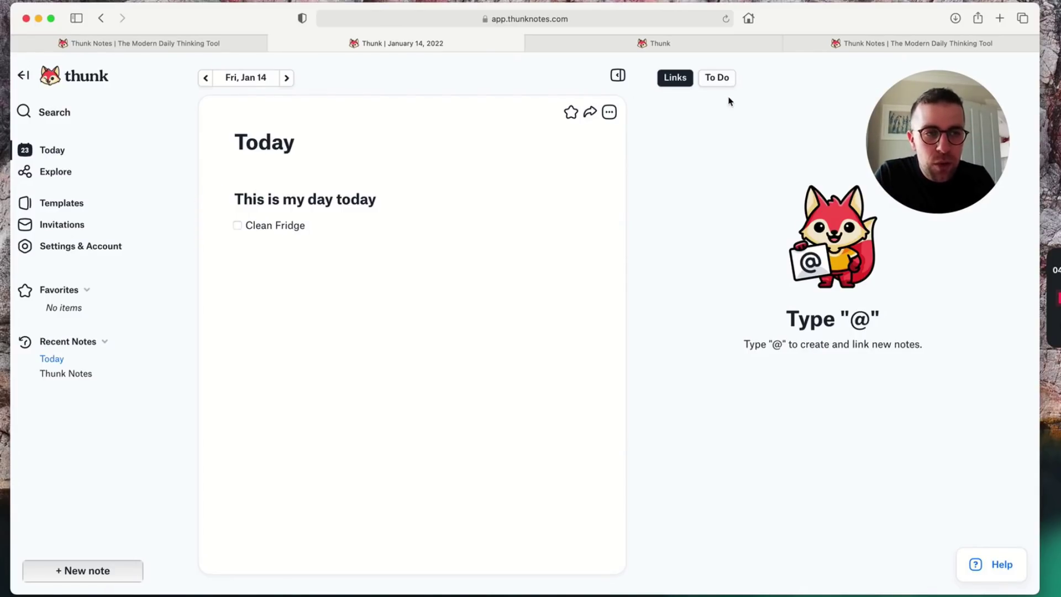
left_click(718, 81)
left_click_drag(934, 141, 939, 465)
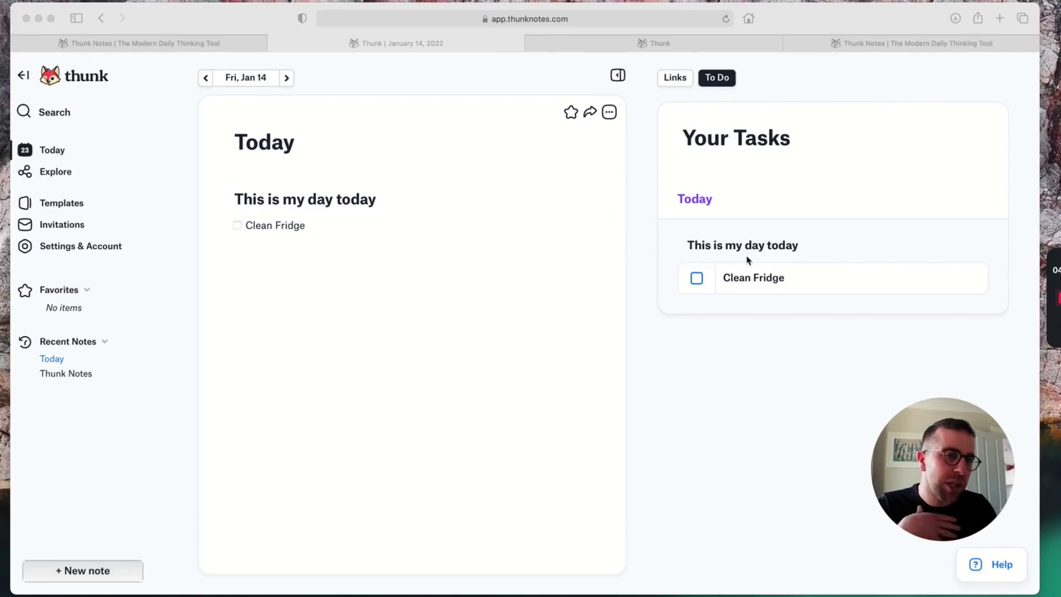
left_click(685, 80)
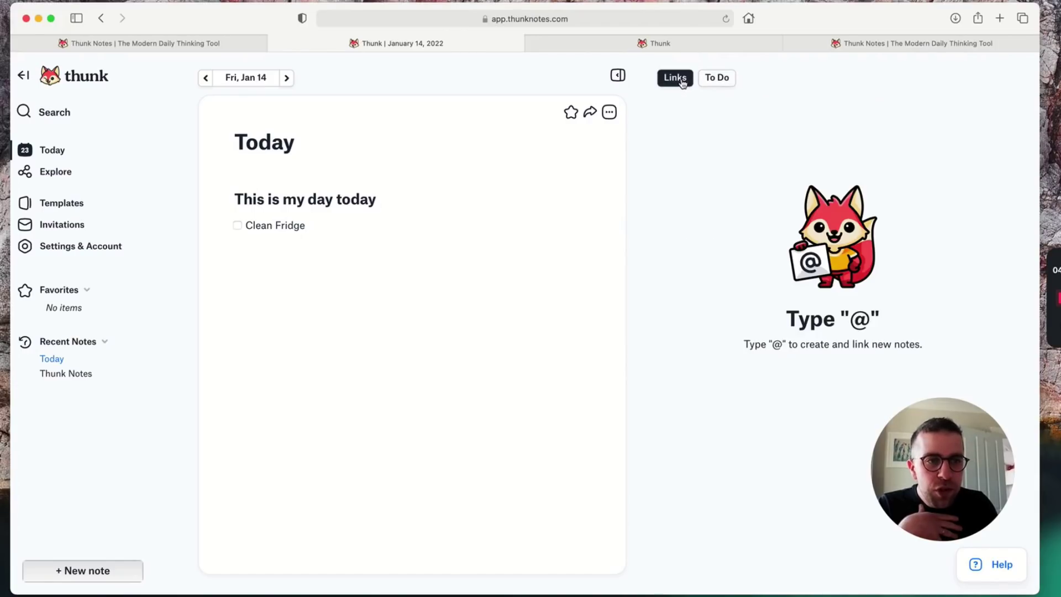
On a new line under Clean Fridge, create and link a note named "Thunk Notes" using @
left_click(348, 232)
key("Return")
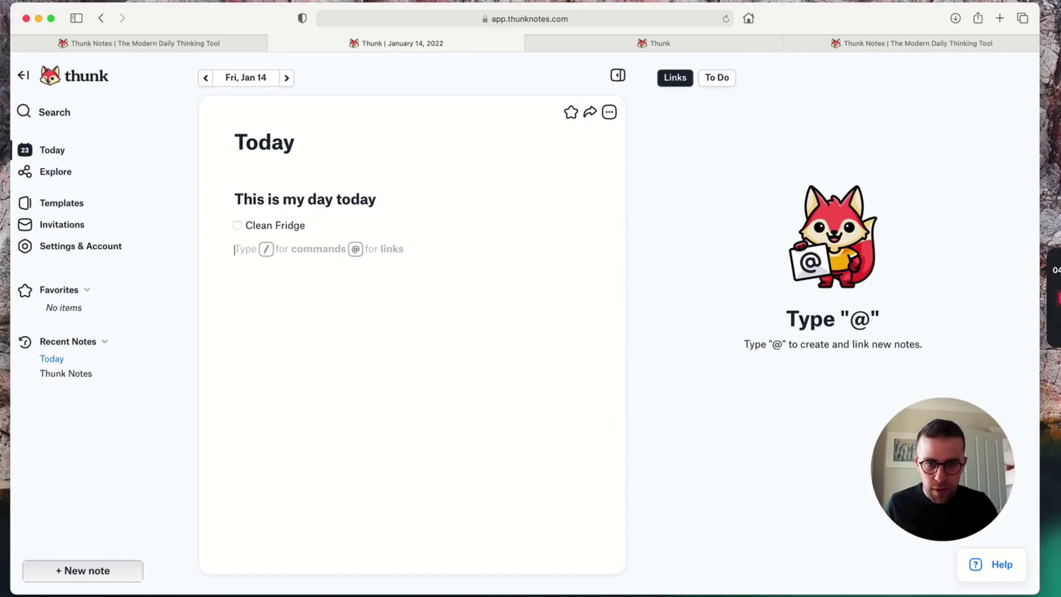
type("/")
key("BackSpace")
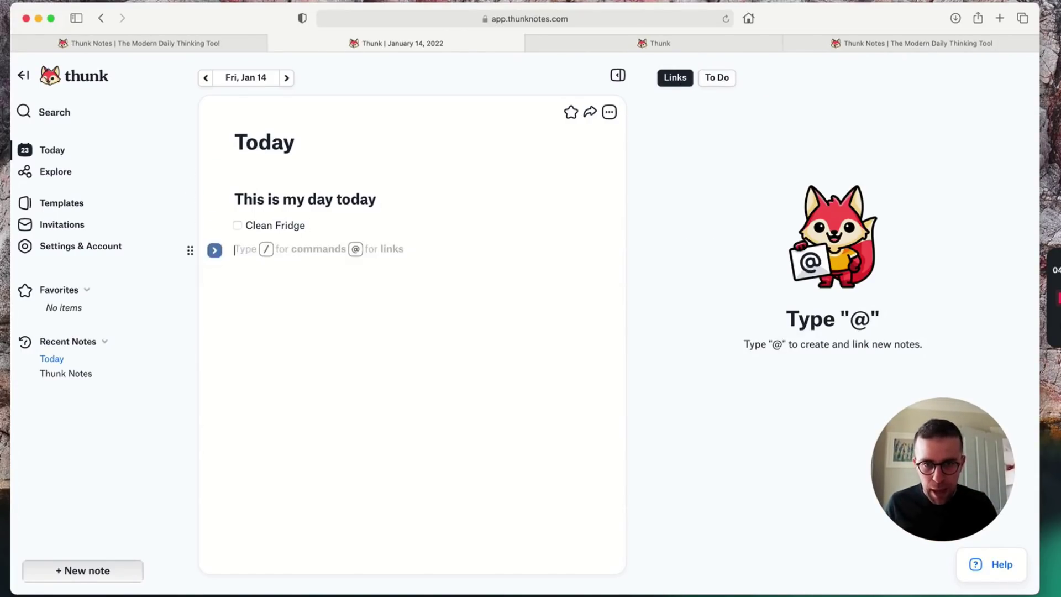
type("@thunk")
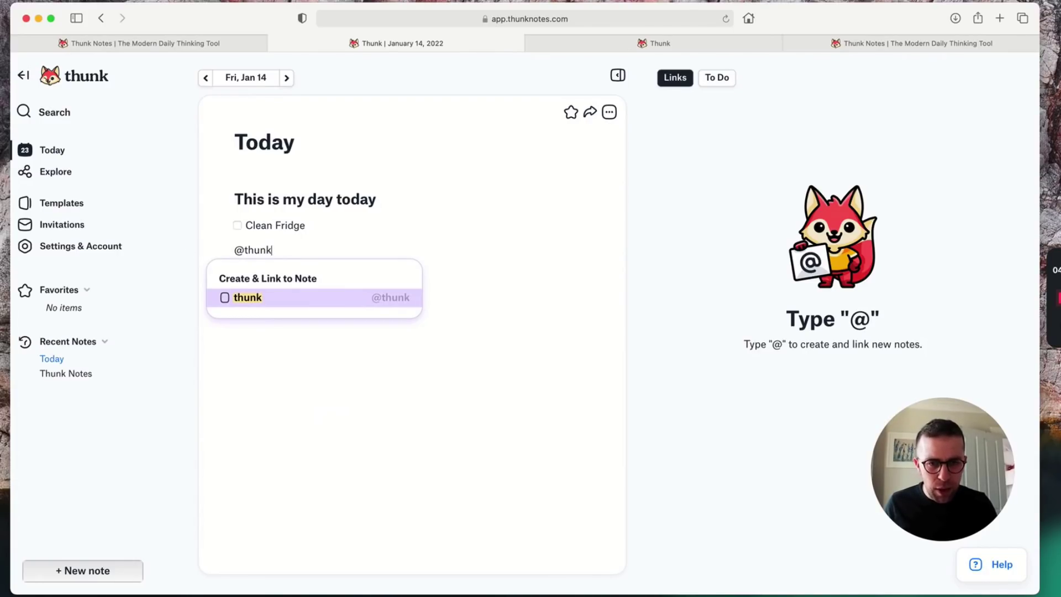
key("BackSpace")
key("BackSpace")
key("BackSpace")
key("BackSpace")
key("BackSpace")
type("T")
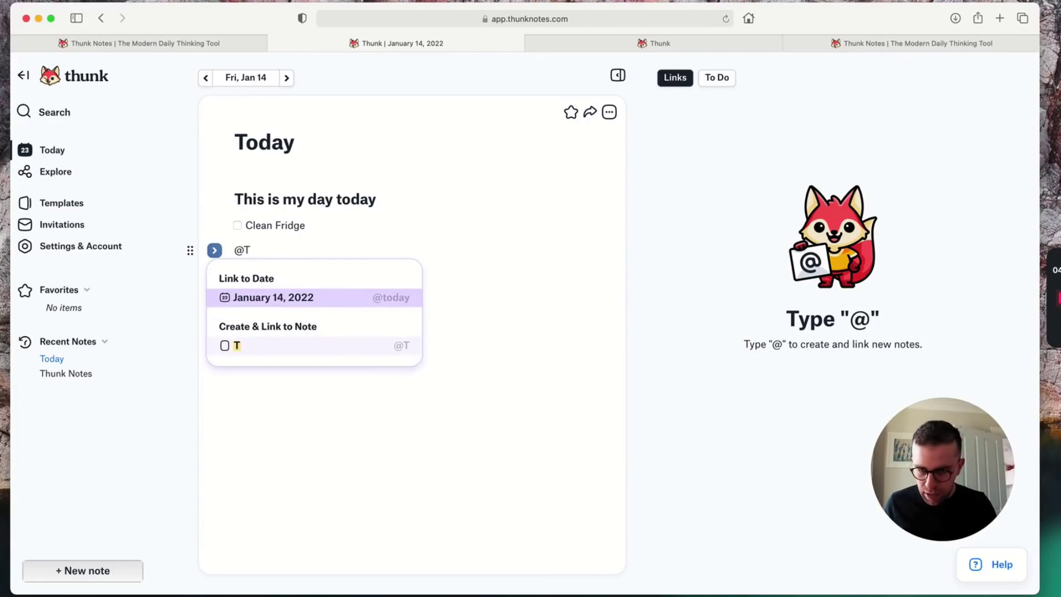
type("hunk Not")
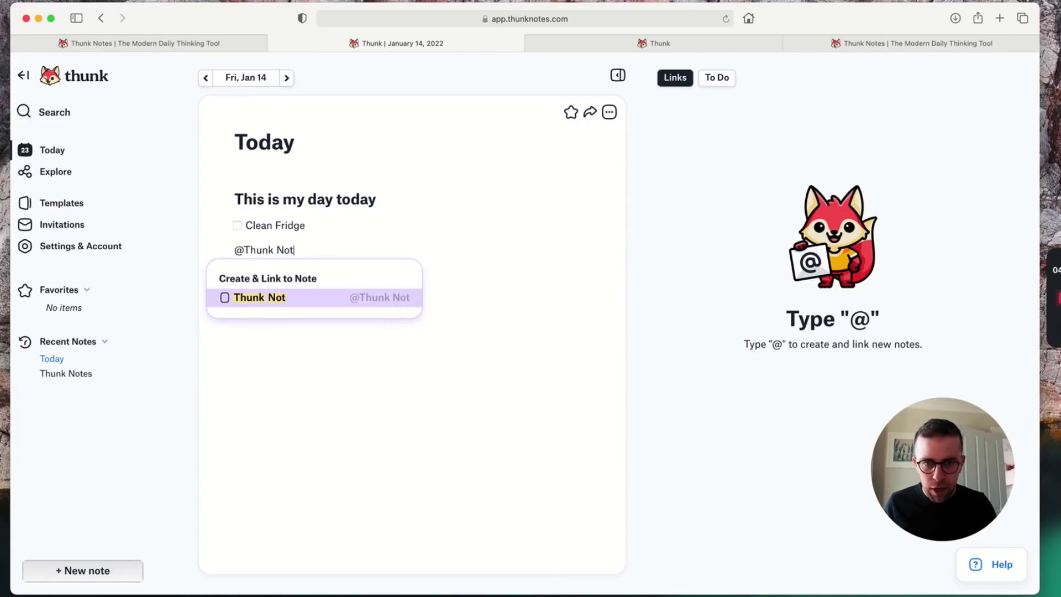
type("es")
key("Return")
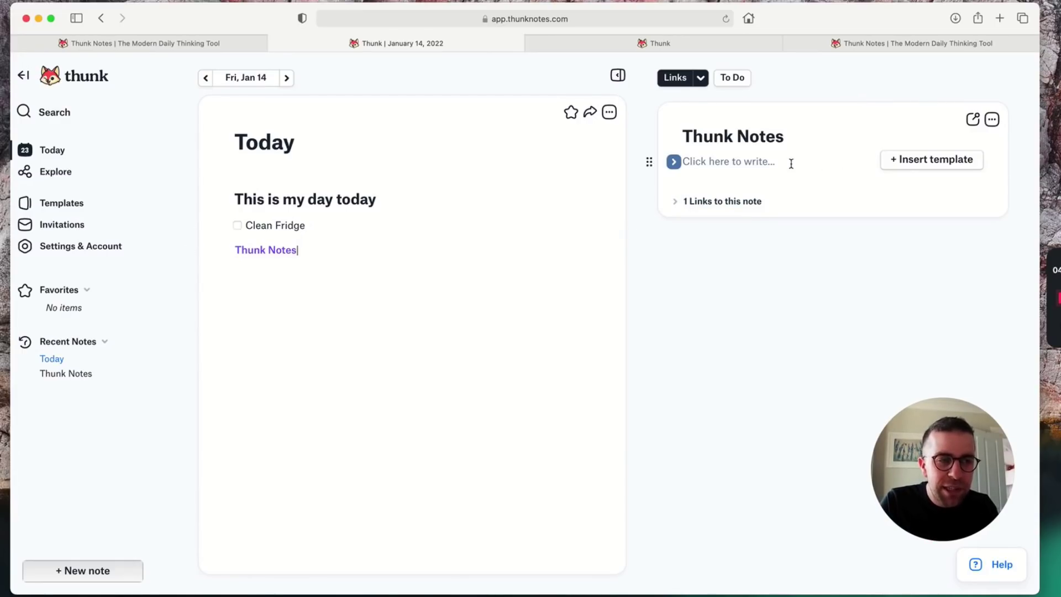
Pin the Thunk Notes note in the side panel, then hide and restore the panel
left_click(675, 203)
left_click(676, 203)
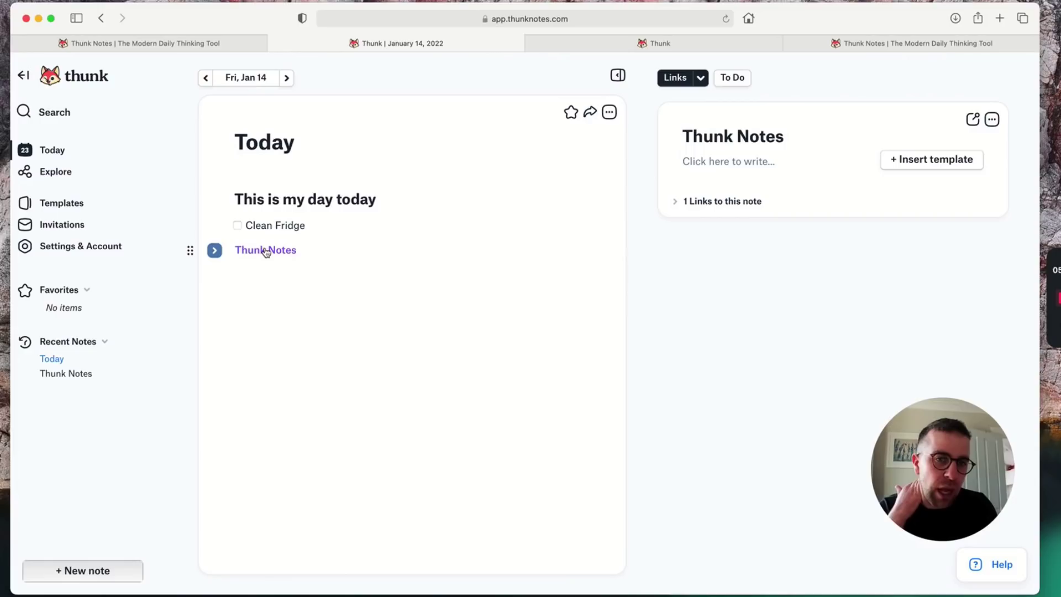
left_click(744, 160)
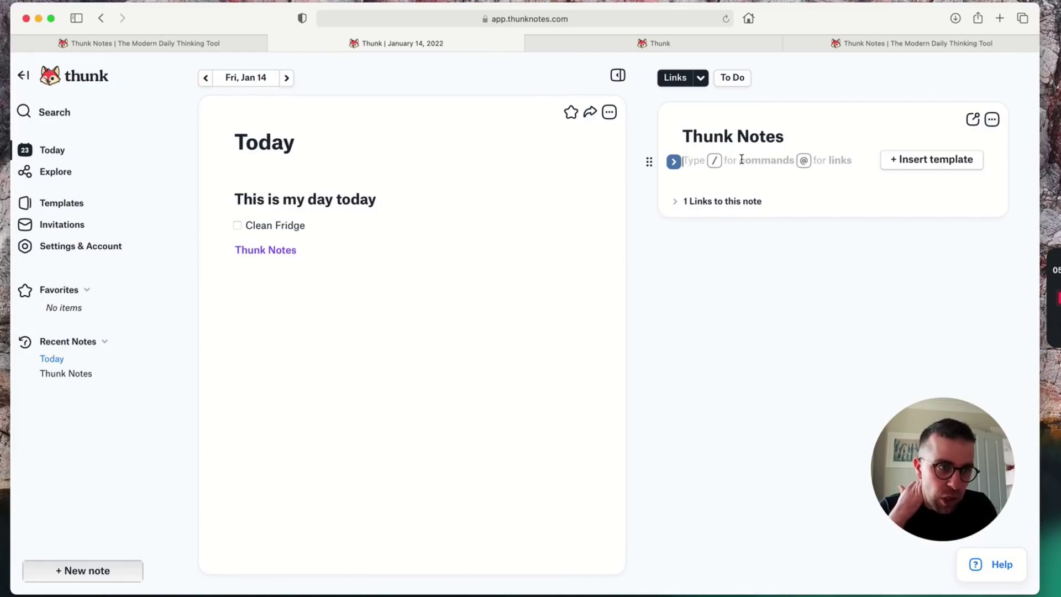
left_click(973, 119)
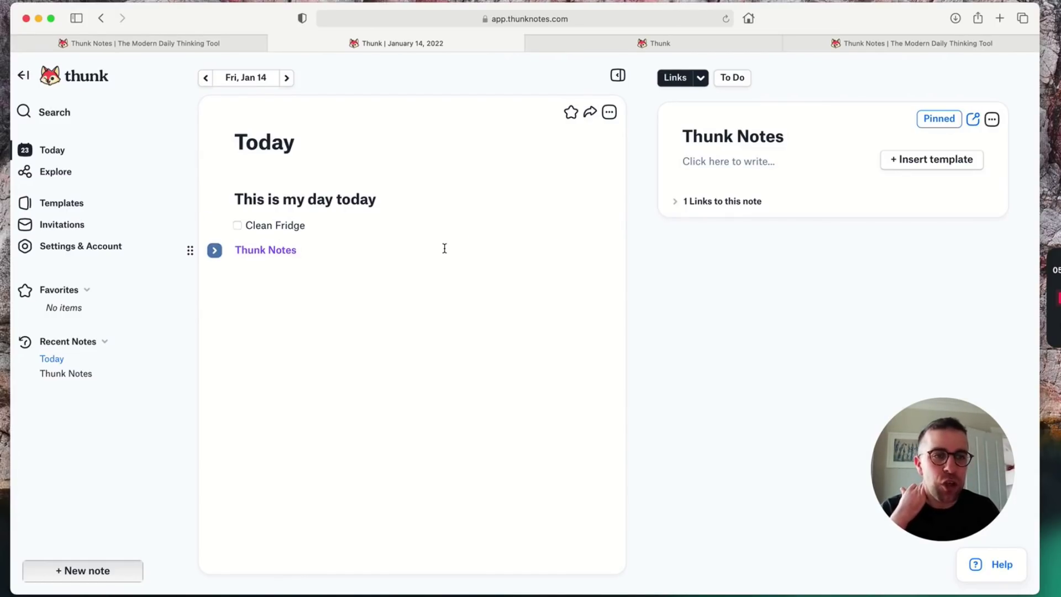
left_click(701, 78)
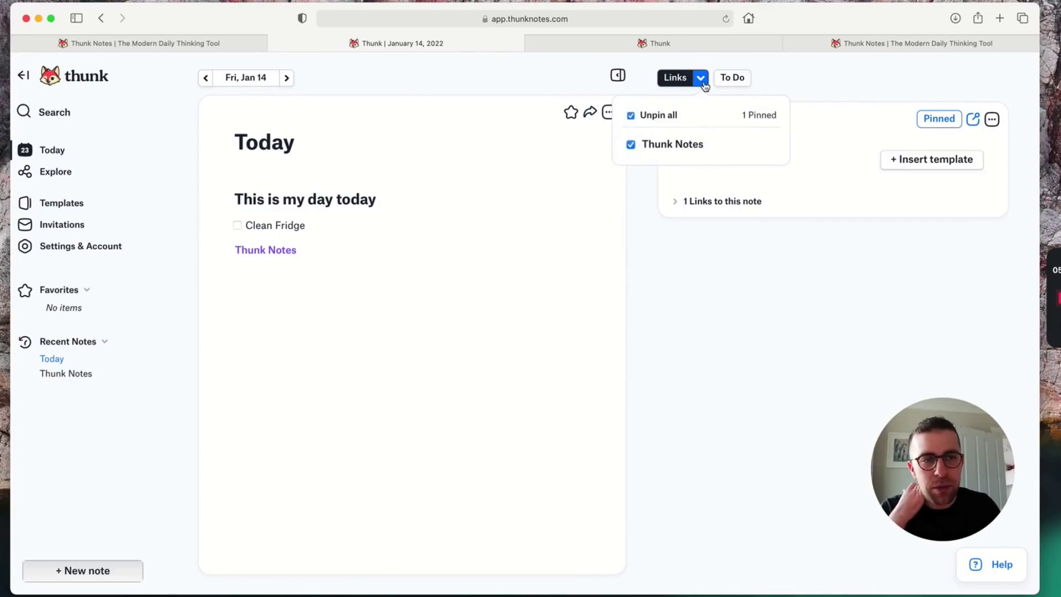
left_click(619, 76)
left_click(657, 76)
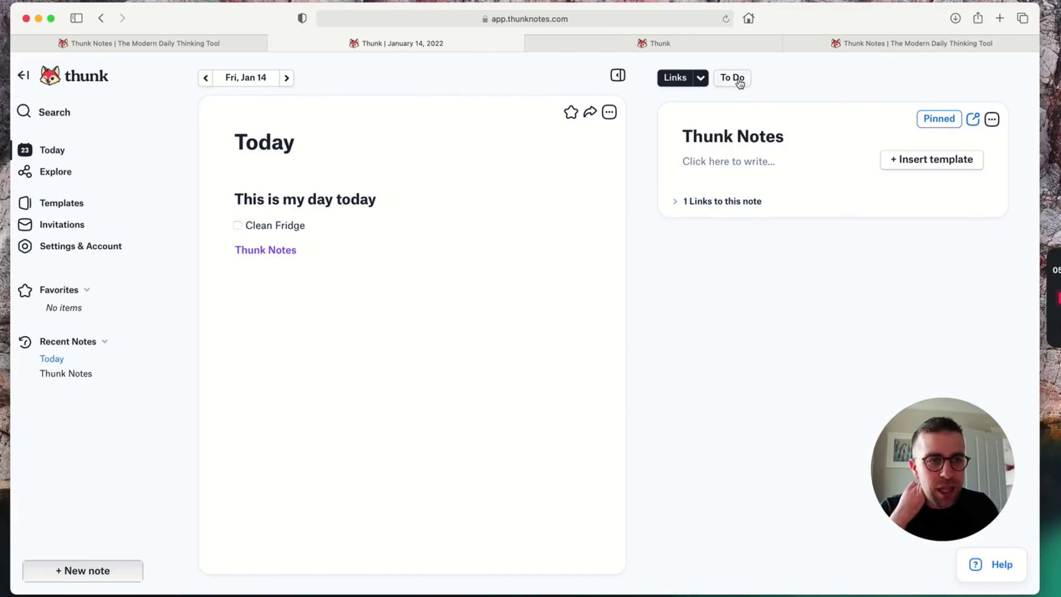
Below the Thunk Notes link, insert and then remove a January 14, 2022 date link
mouse_move(713, 155)
left_click(322, 370)
key("Return")
key("Return")
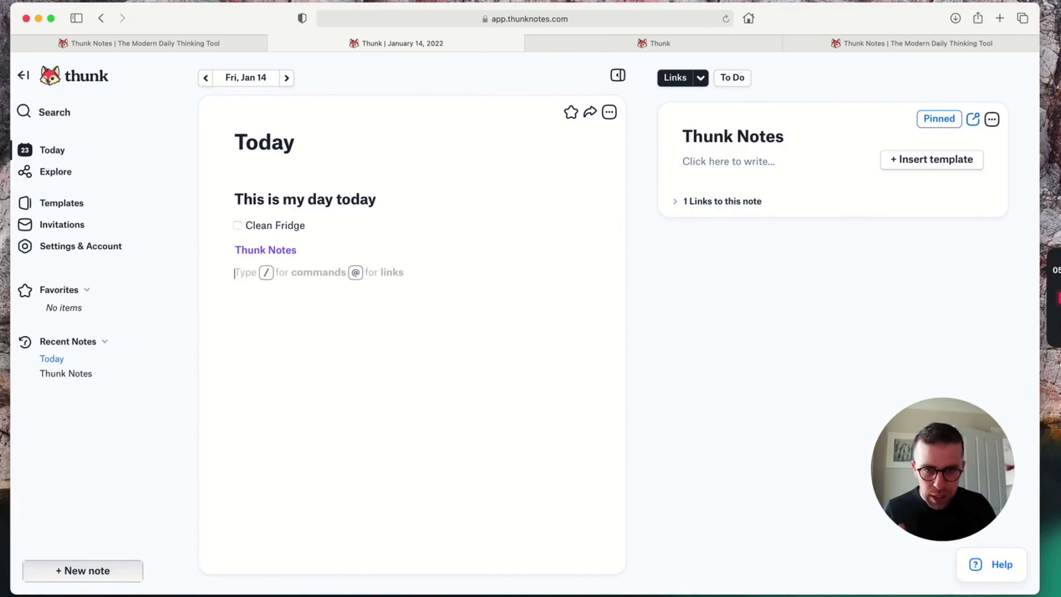
key("BackSpace")
type("@")
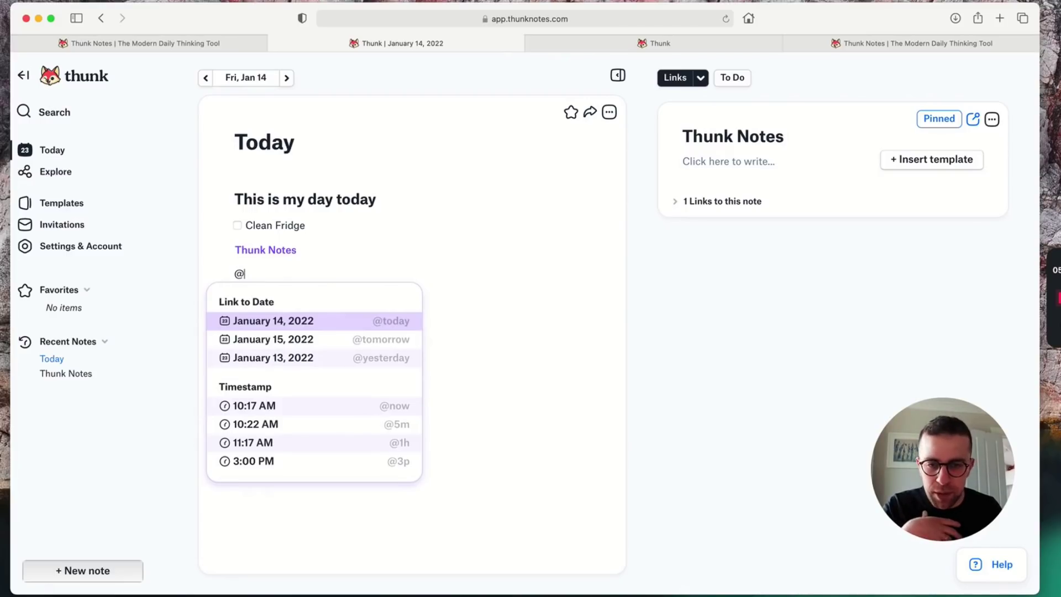
key("Down")
key("Up")
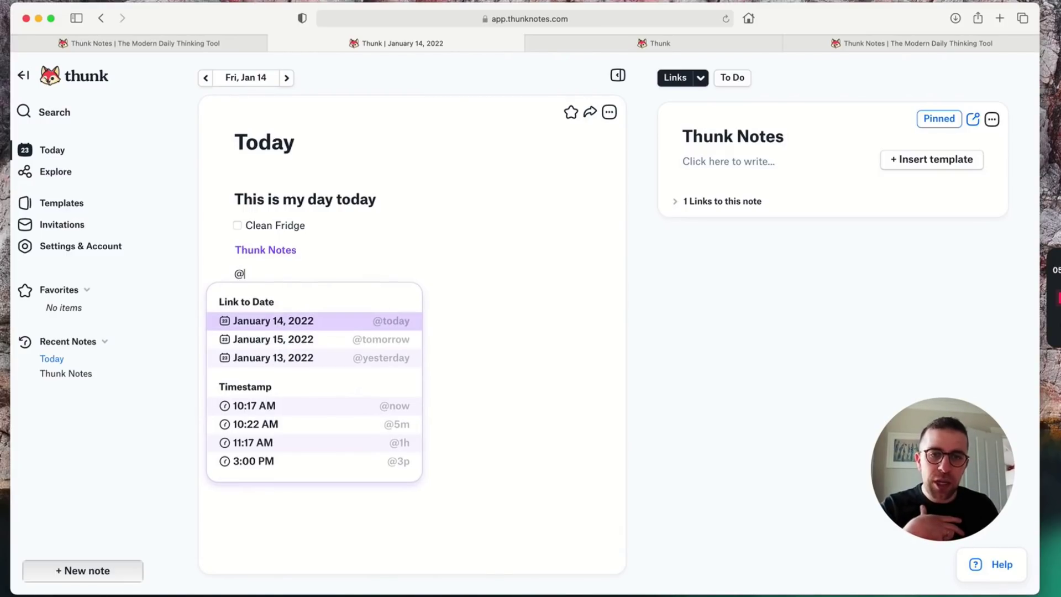
key("Return")
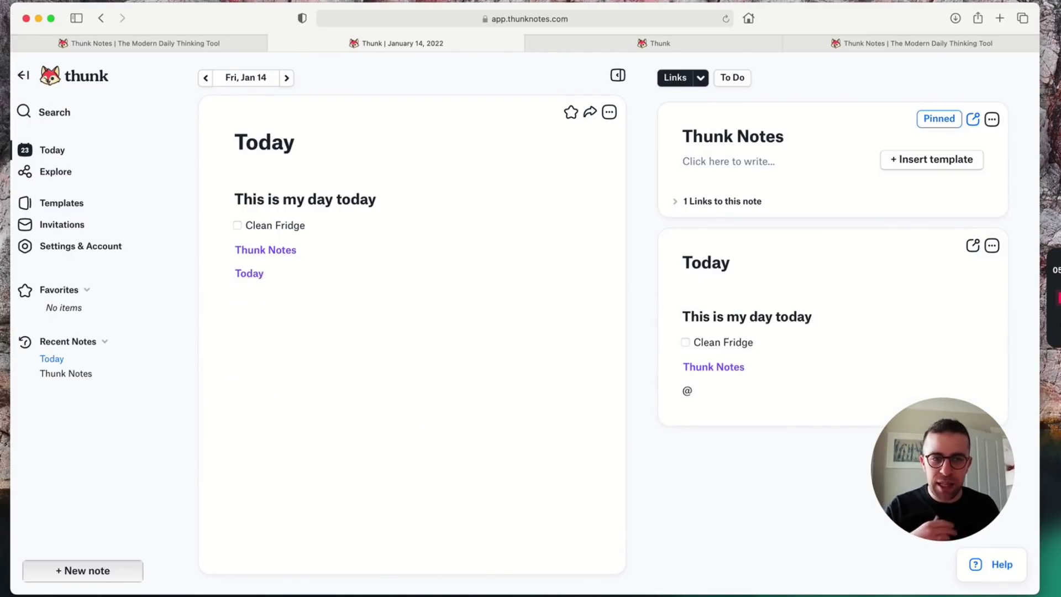
key("BackSpace")
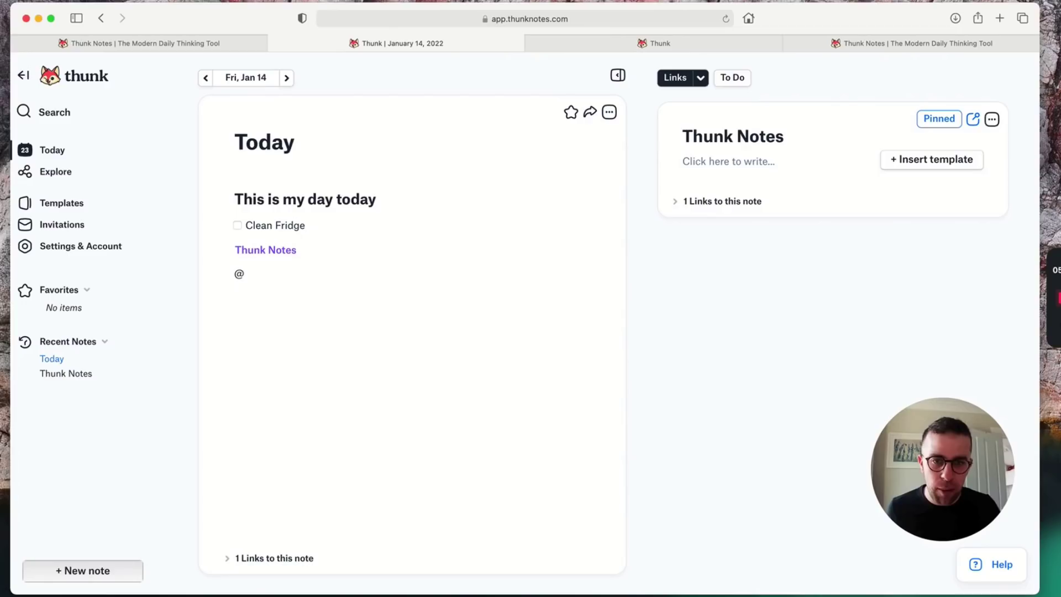
key("BackSpace")
Insert a 10:17 AM timestamp on that line
type("/")
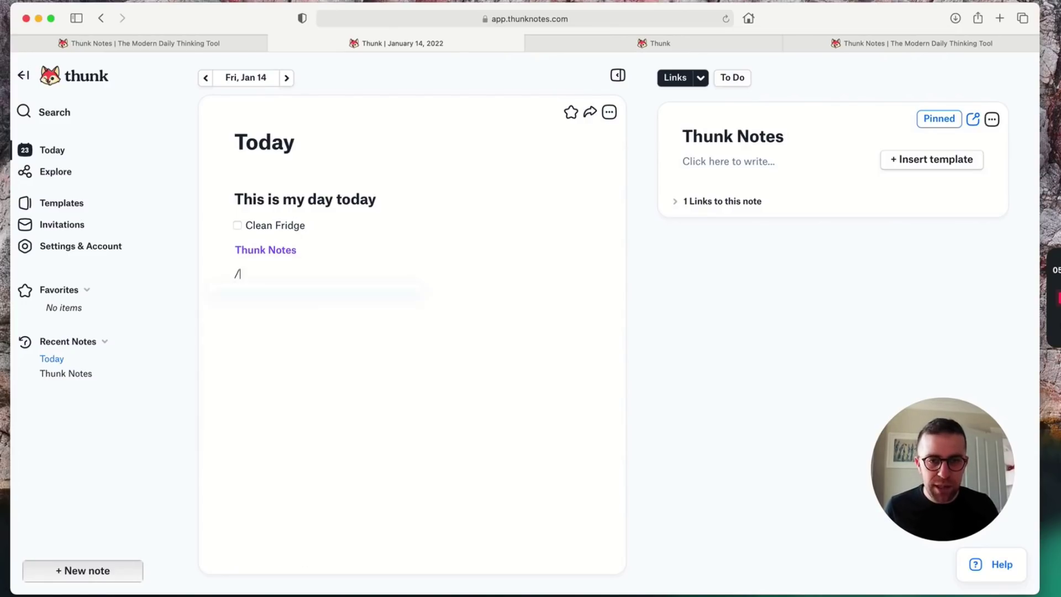
key("BackSpace")
type("@")
key("Down")
key("Down")
key("Down")
key("Down")
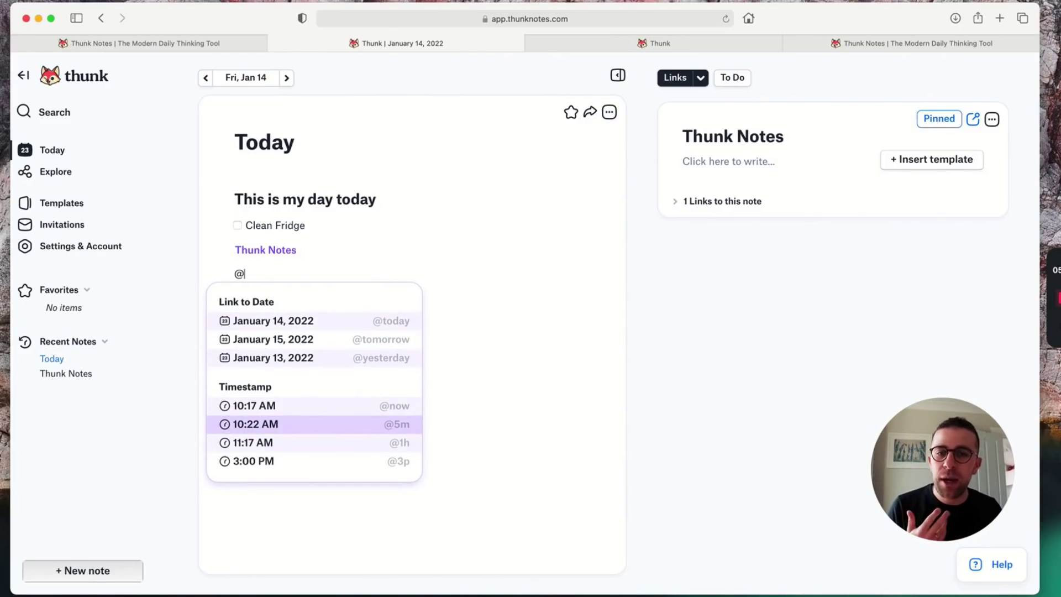
key("Up")
key("Return")
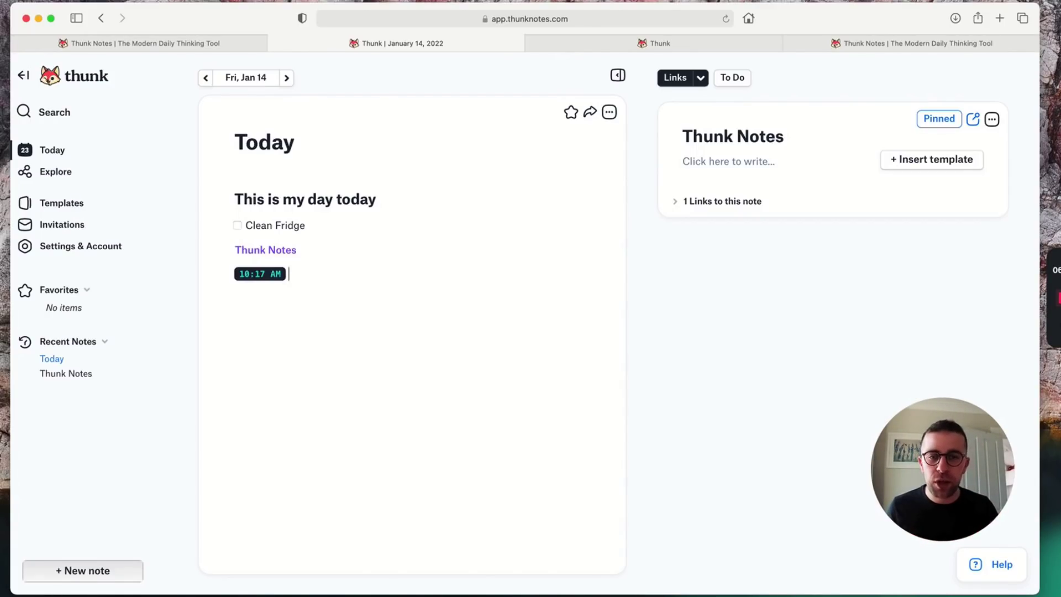
Add an 11:17 AM timestamp followed by the bullet "This is my meeting notes"
key("Return")
key("Return")
type("@")
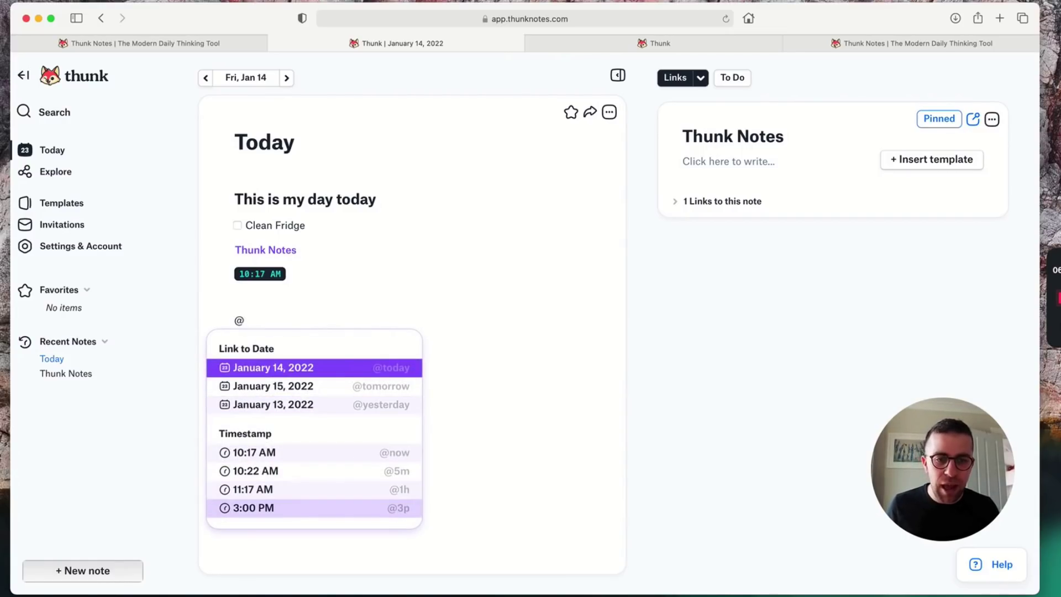
left_click(253, 489)
key("Return")
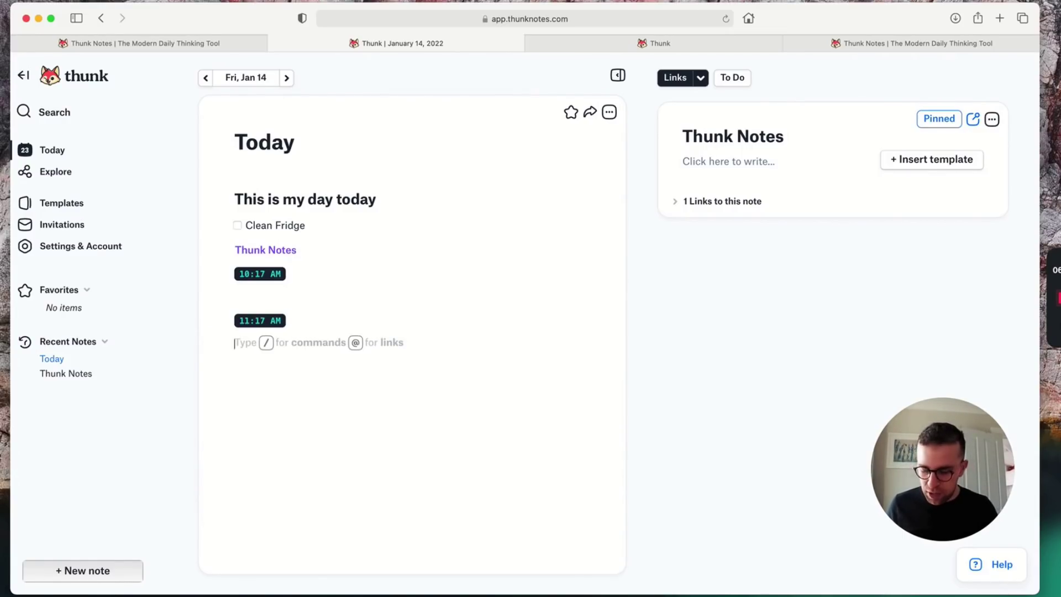
type("- Thi")
type("s is my meeting notes")
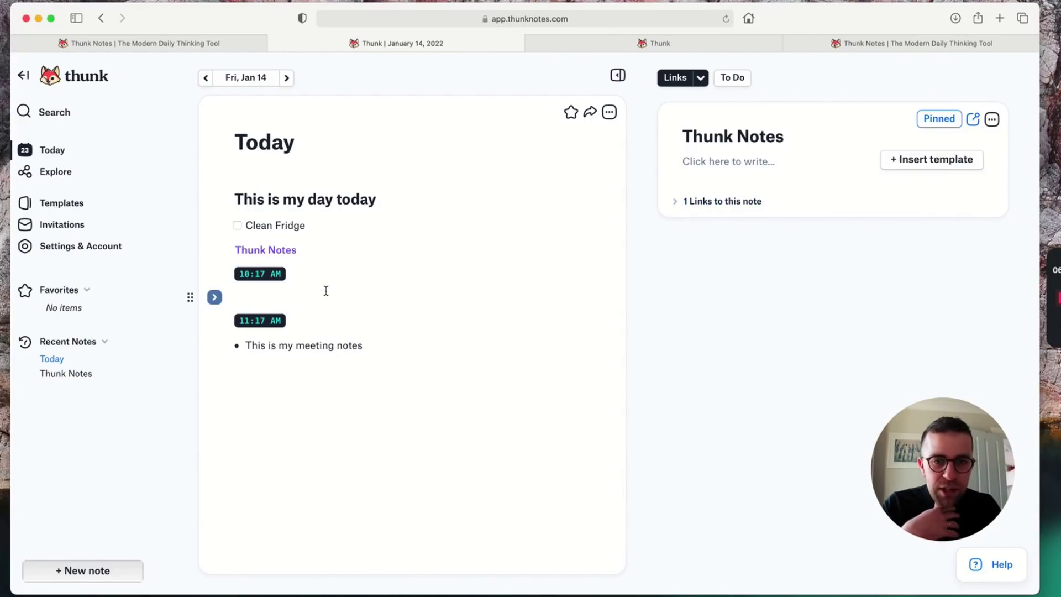
left_click(215, 299)
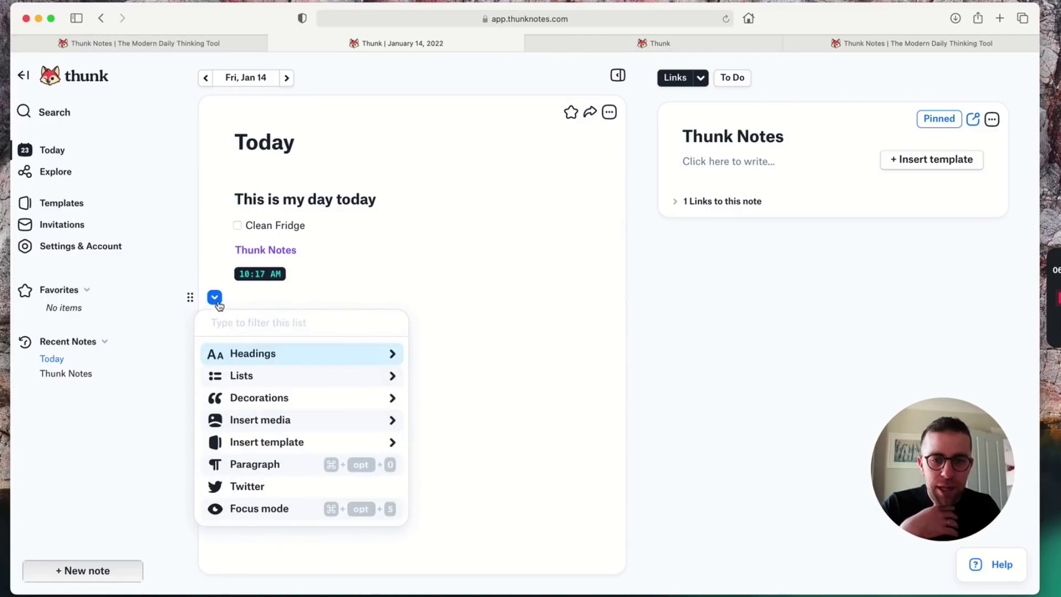
key("Escape")
Two lines below the meeting notes, insert the Week Review template from the slash menu
left_click(299, 422)
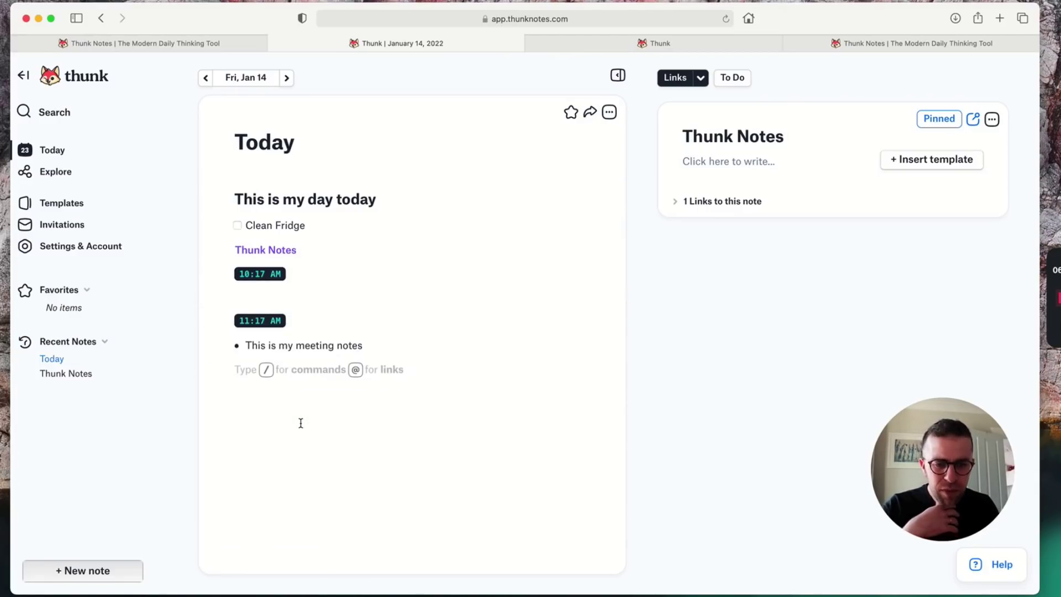
key("Return")
type("/temp")
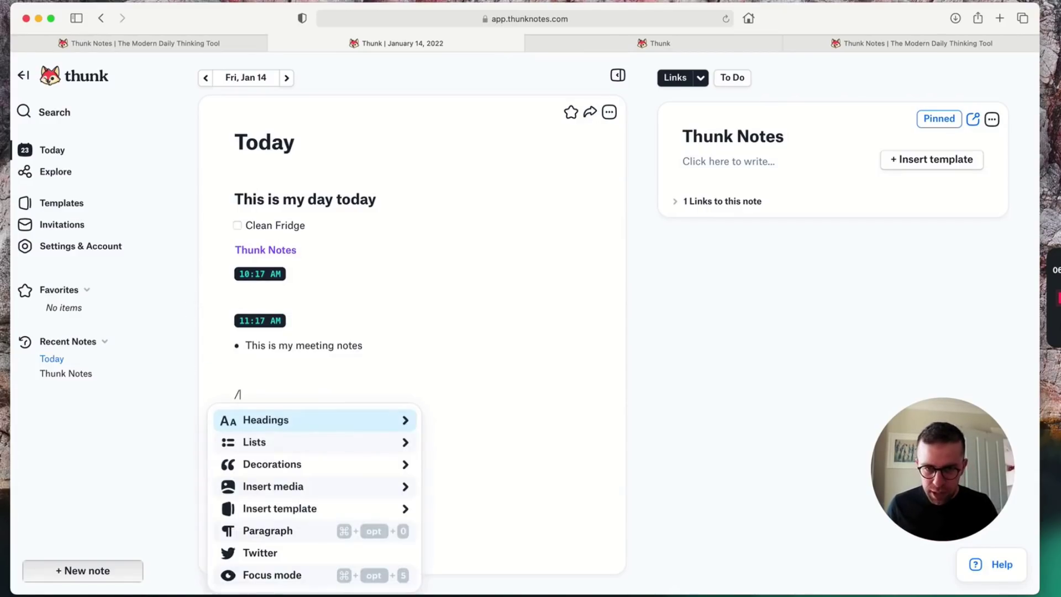
key("BackSpace")
key("BackSpace")
key("BackSpace")
key("BackSpace")
key("Down")
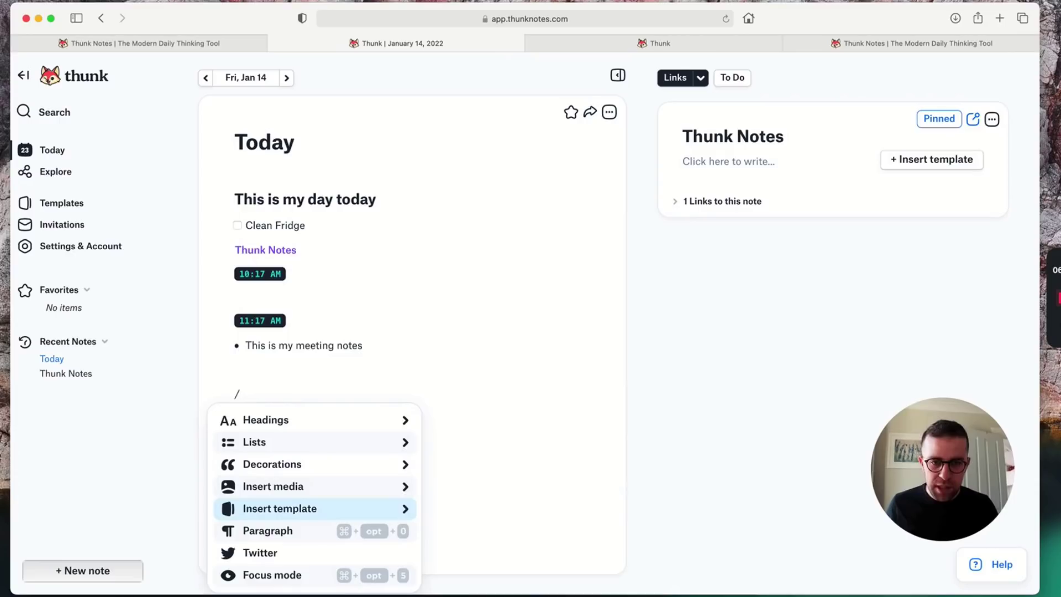
key("Right")
key("Down")
key("Return")
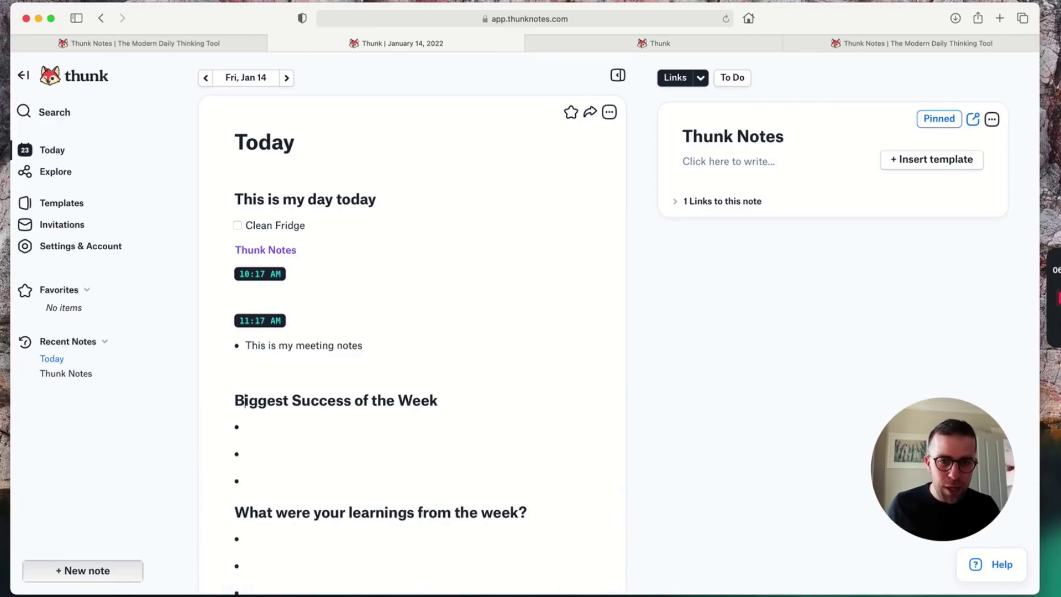
scroll(360, 542, "down", 3)
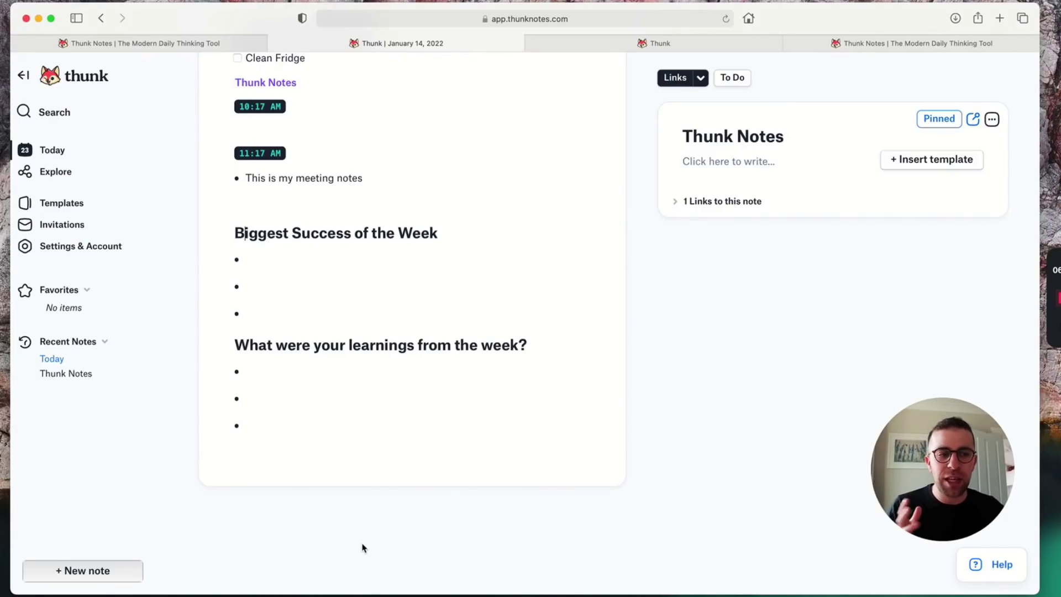
left_click(301, 372)
scroll(367, 277, "up", 3)
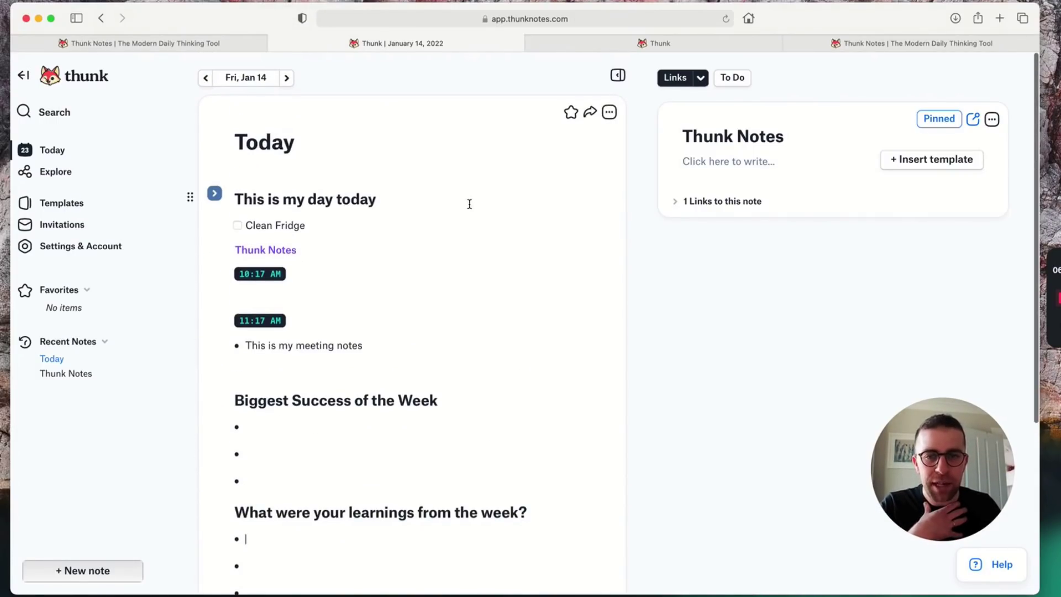
Open Templates, back out of Create New Template to All Templates, and scroll to the featured templates
left_click(86, 205)
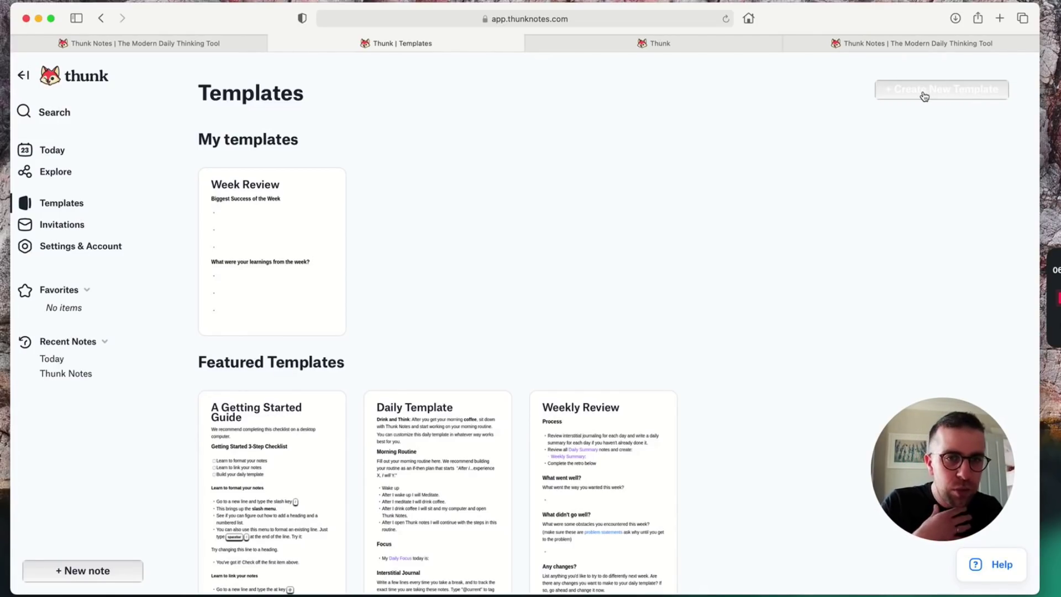
left_click(924, 97)
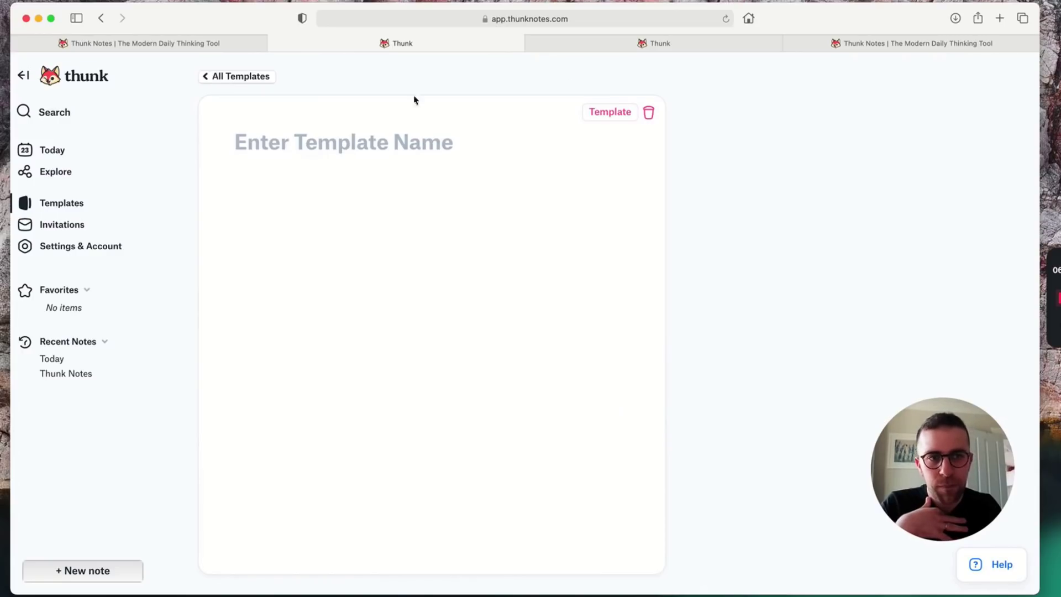
left_click(202, 77)
scroll(281, 249, "down", 1)
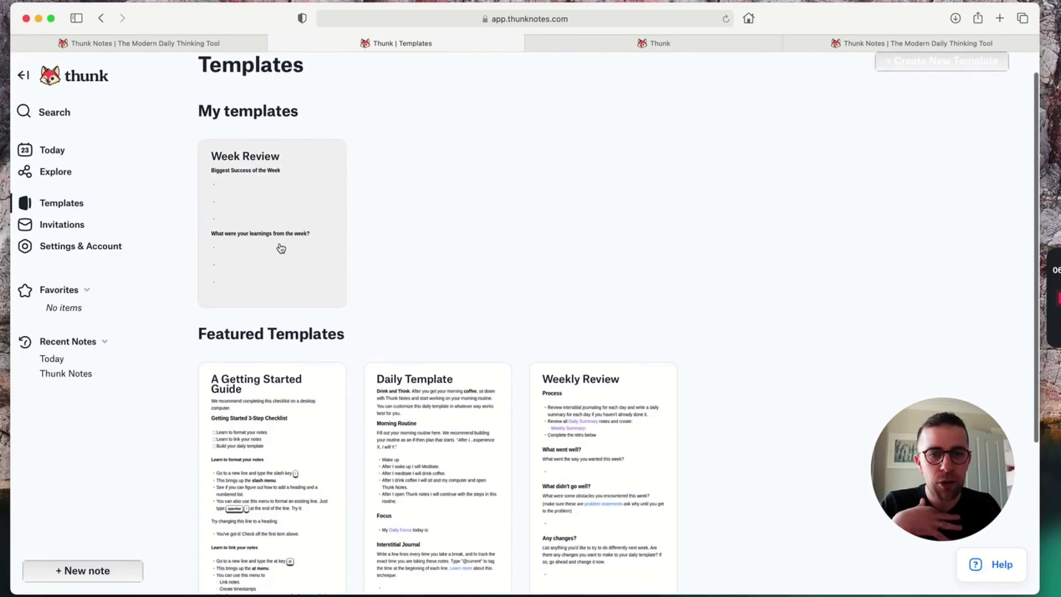
scroll(281, 248, "down", 5)
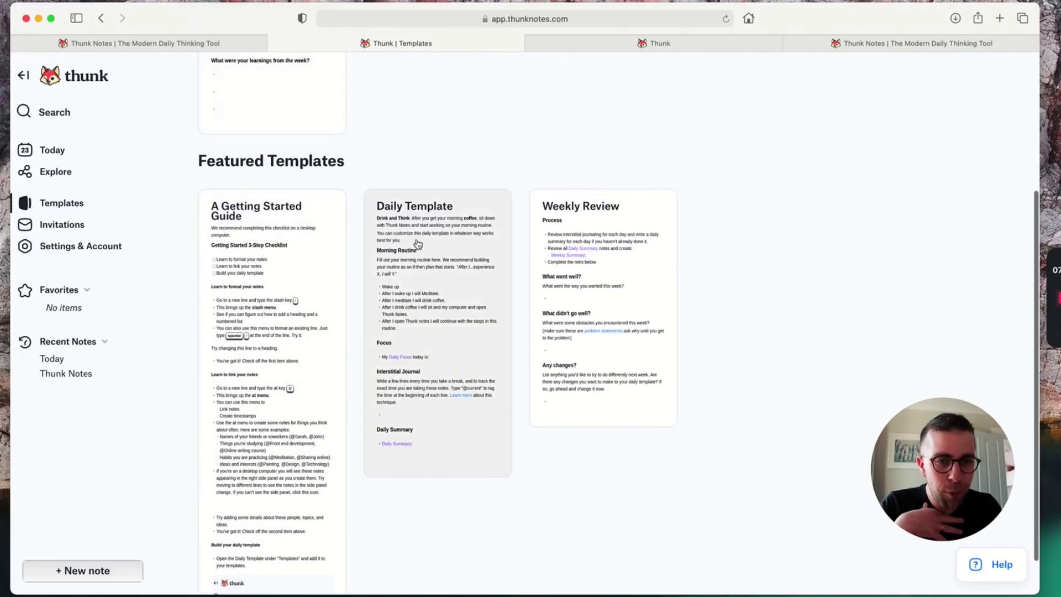
left_click(460, 268)
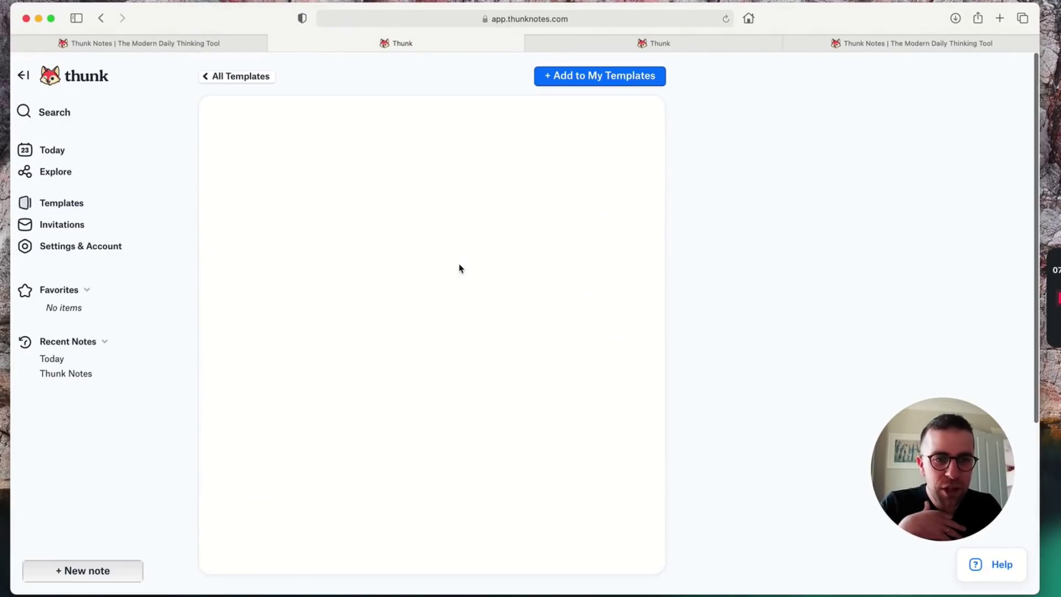
scroll(410, 319, "down", 3)
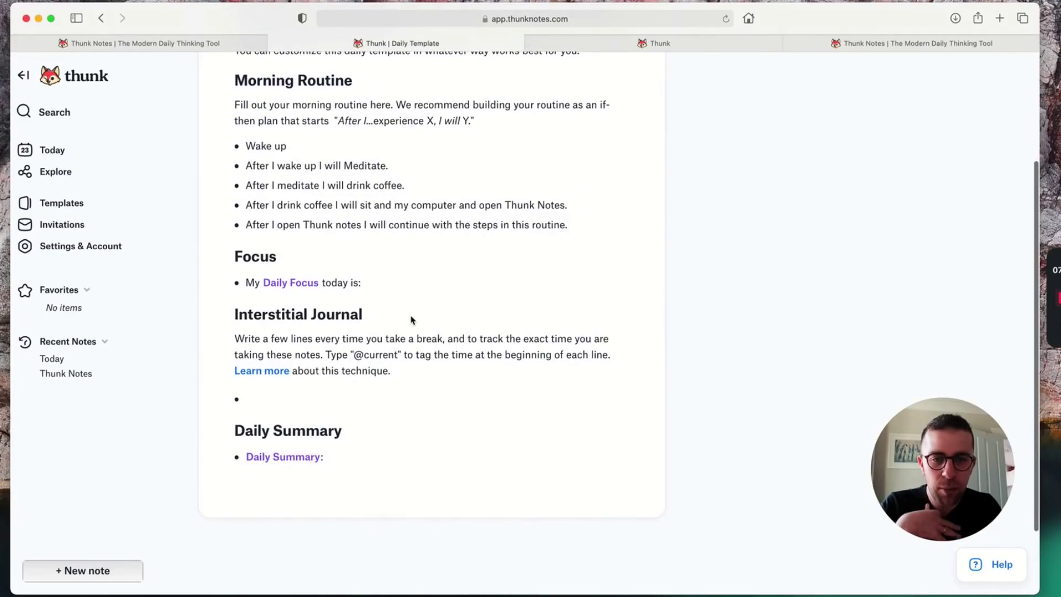
left_click(299, 291)
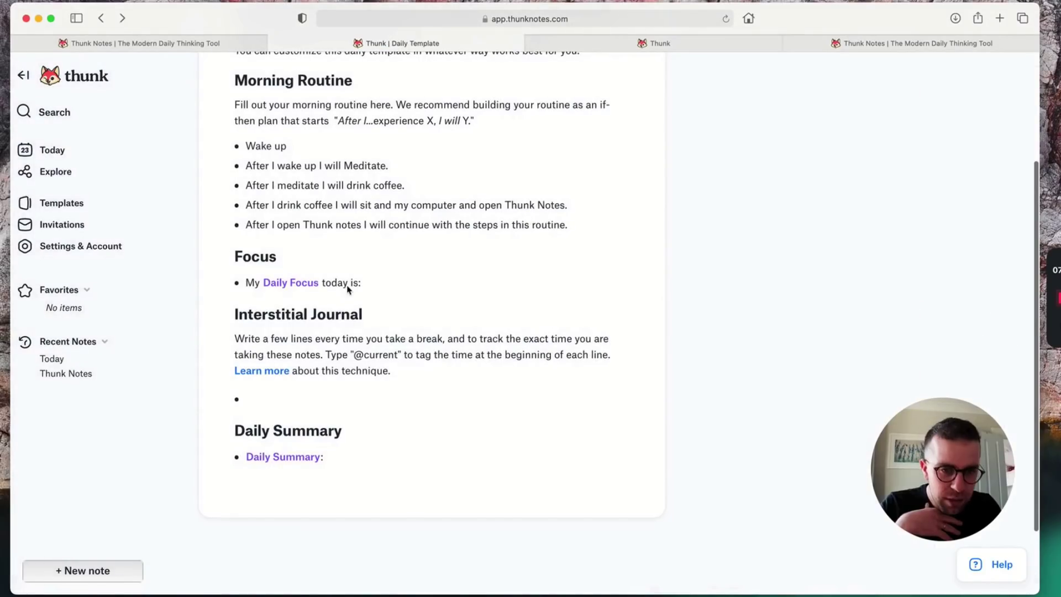
scroll(317, 296, "up", 1)
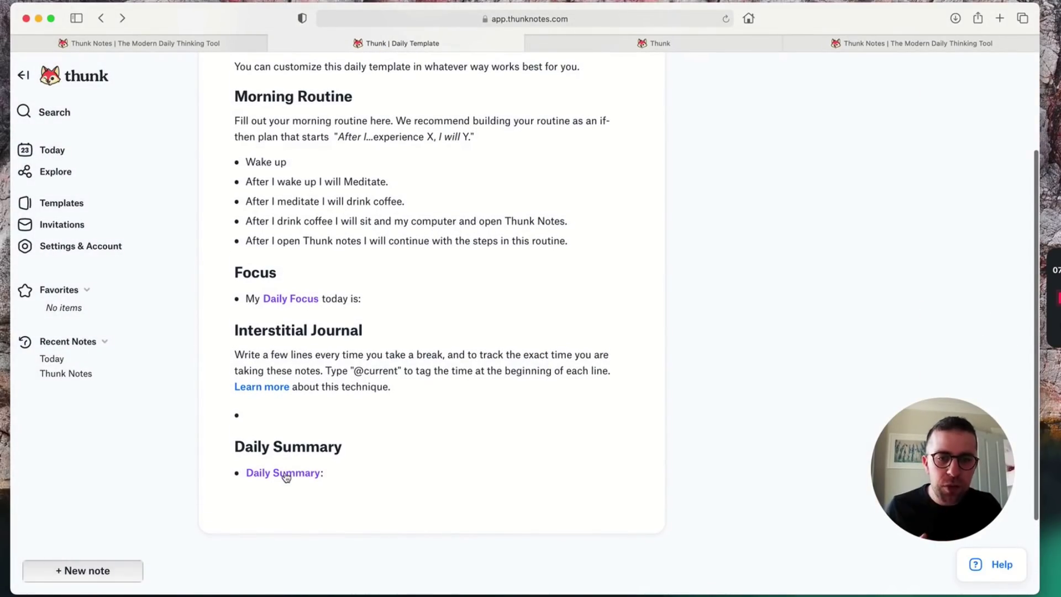
left_click(284, 474)
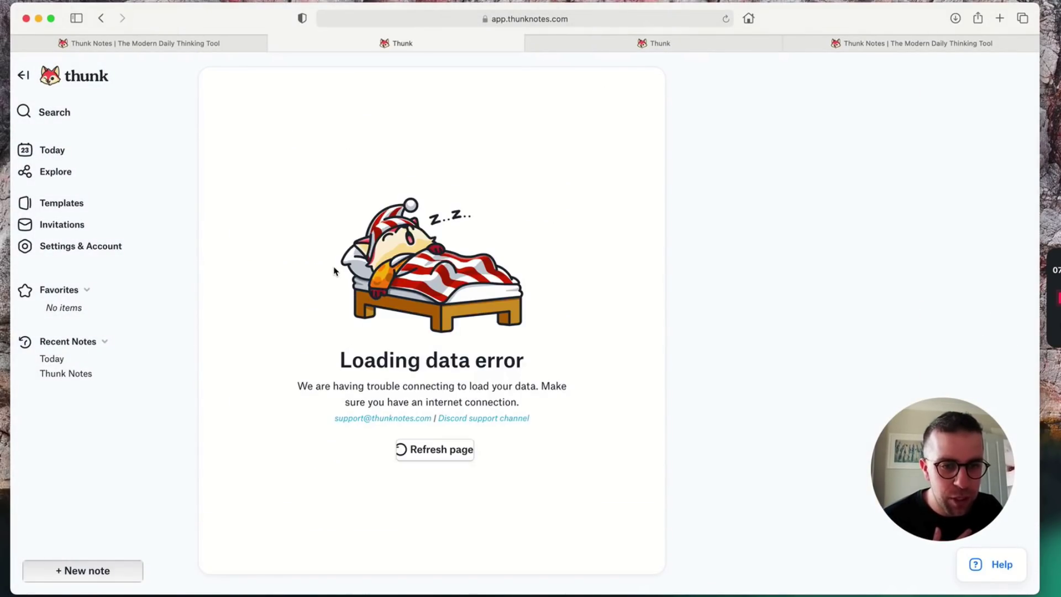
scroll(334, 271, "left", 5)
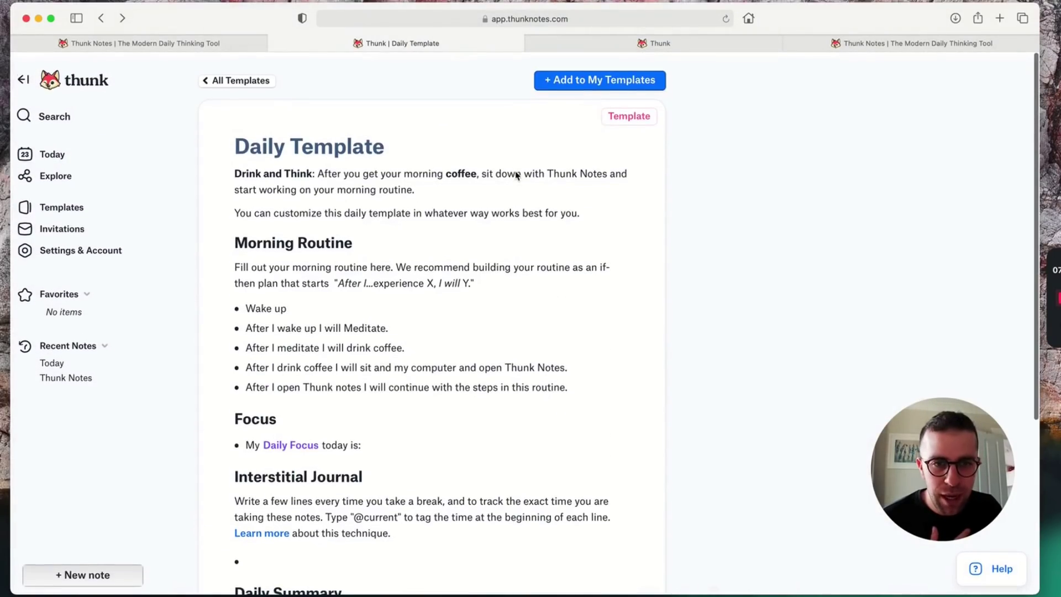
scroll(516, 176, "down", 1)
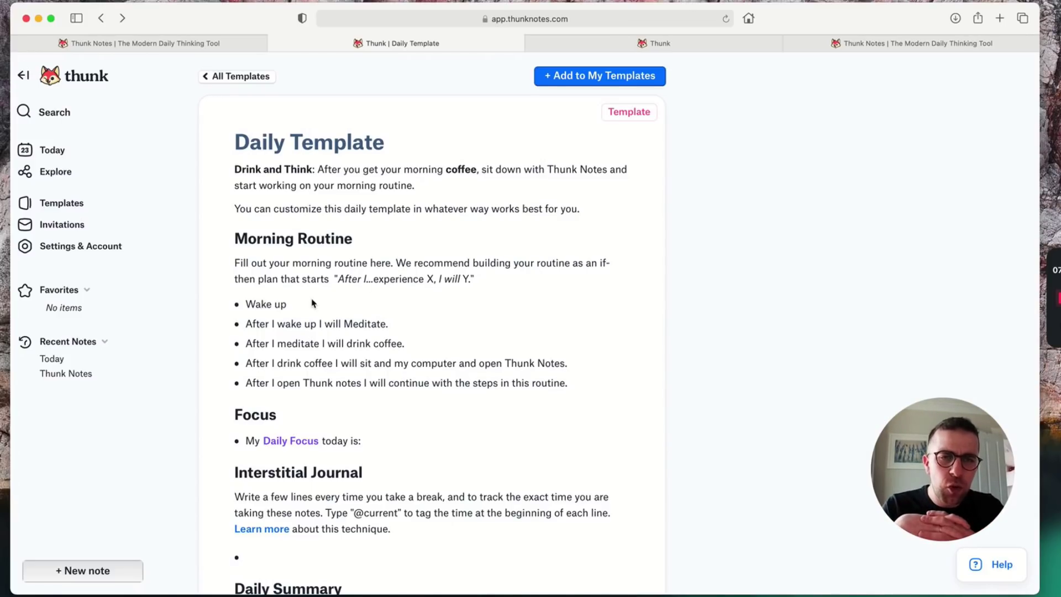
On the other tab's Today page, save the whole note as a template named 'Morning Routine'
left_click(191, 41)
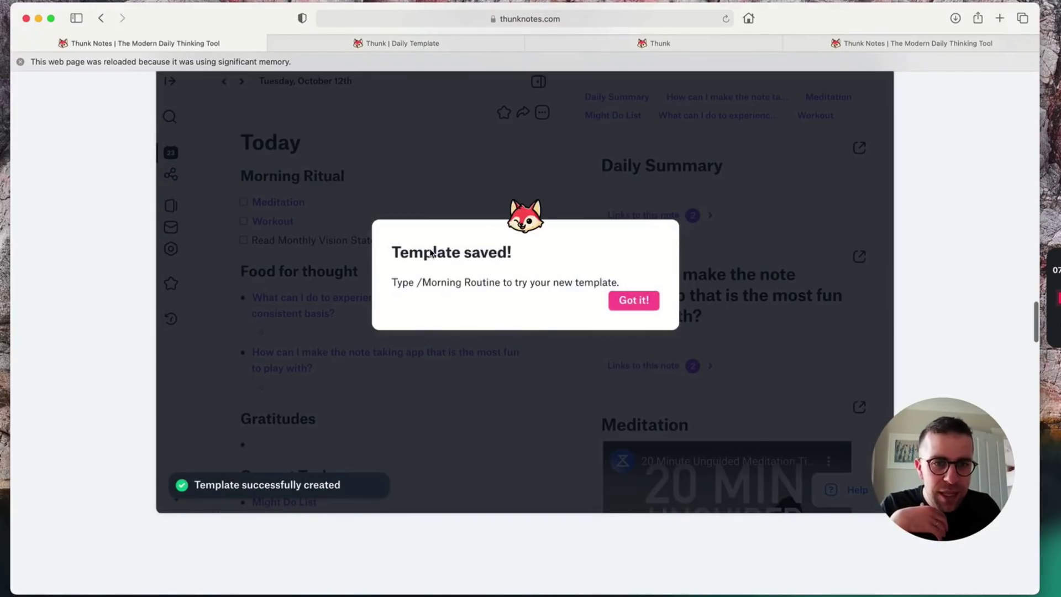
left_click(634, 300)
key("super+a")
left_click(433, 167)
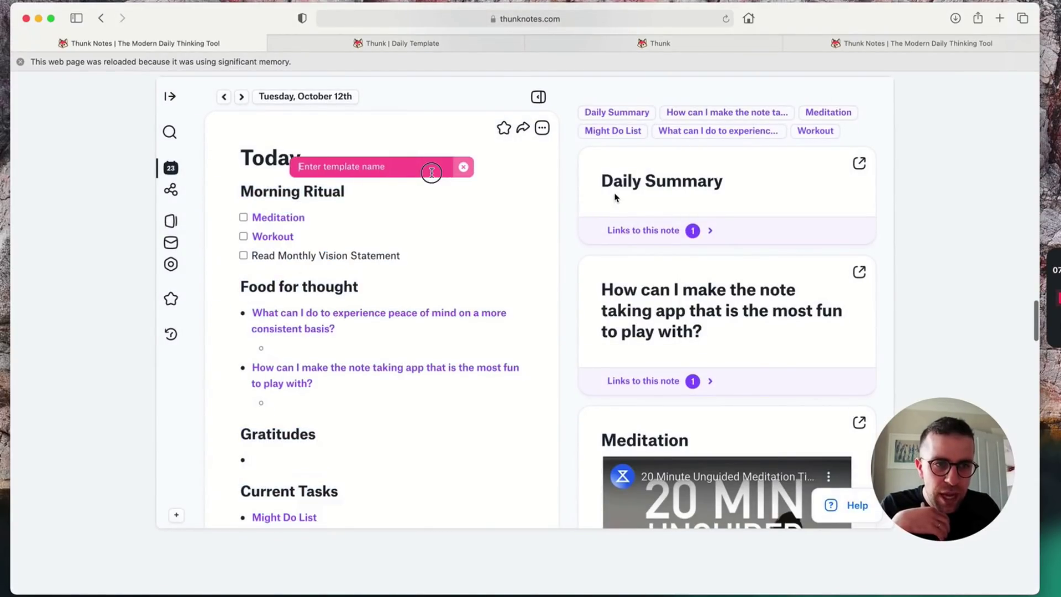
type("Morning Routine")
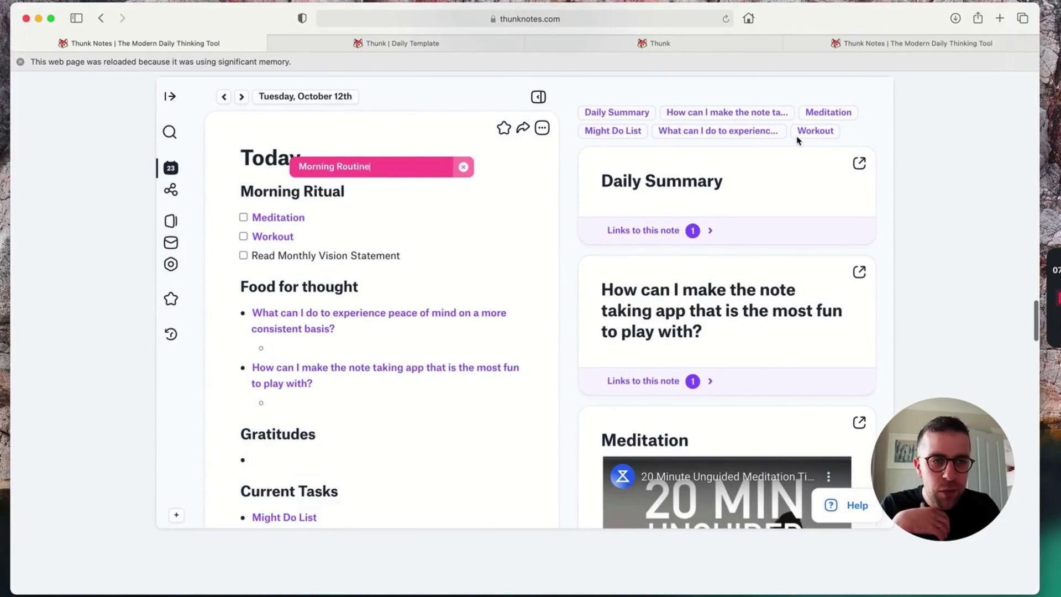
key("Return")
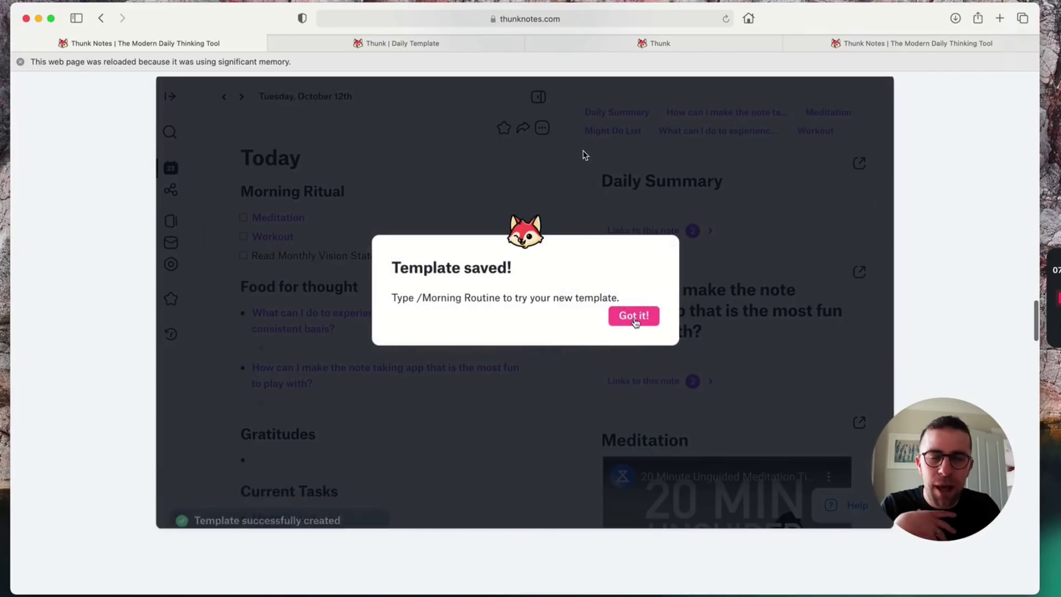
Re-save the full note as the 'Morning Routine' template twice, dismissing each confirmation
left_click(634, 315)
key("super+a")
left_click(432, 173)
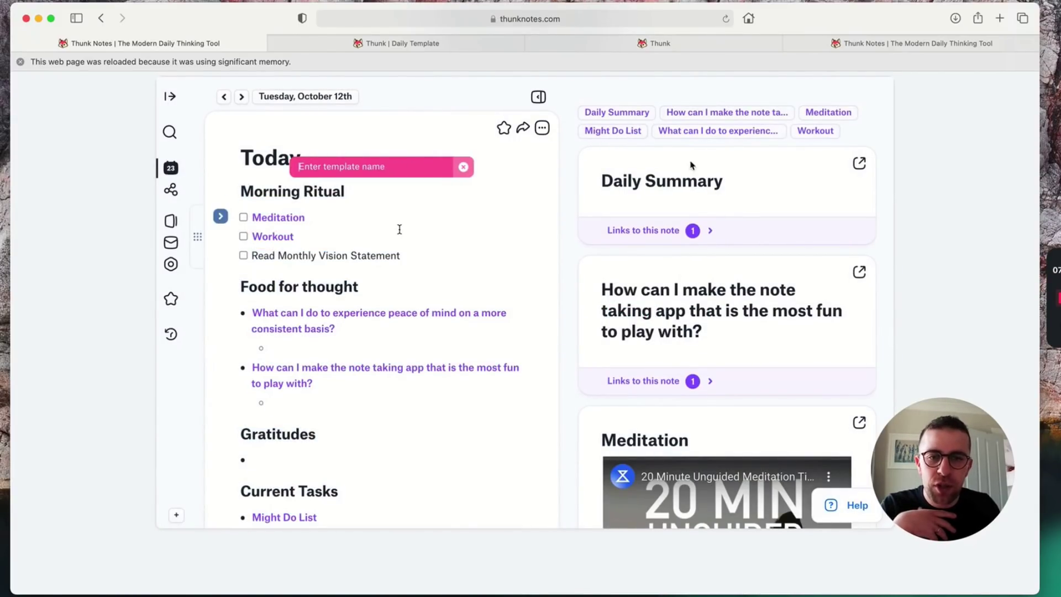
type("Morning Routine")
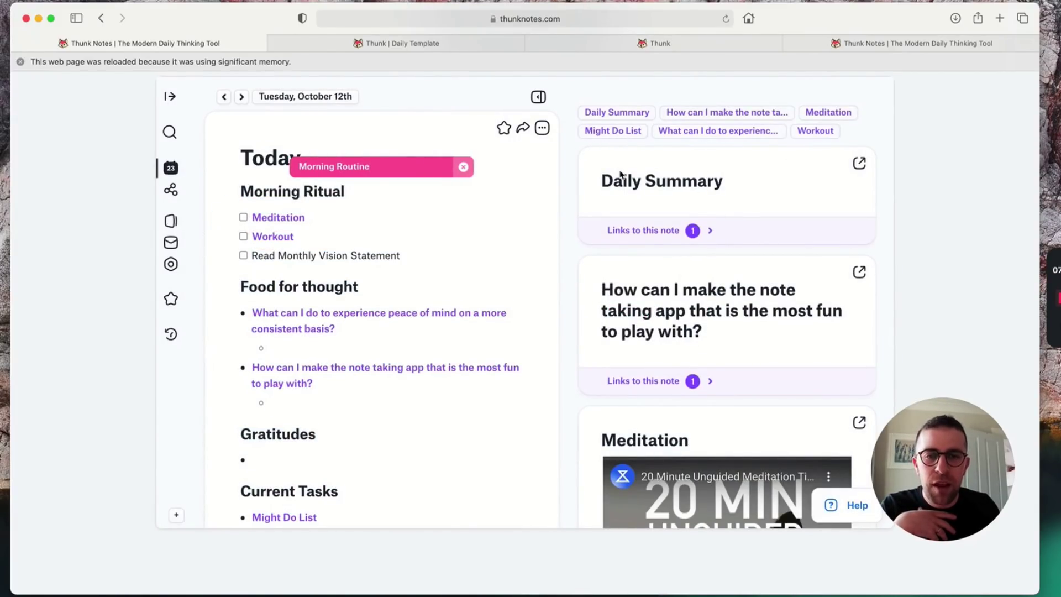
key("Return")
left_click(634, 315)
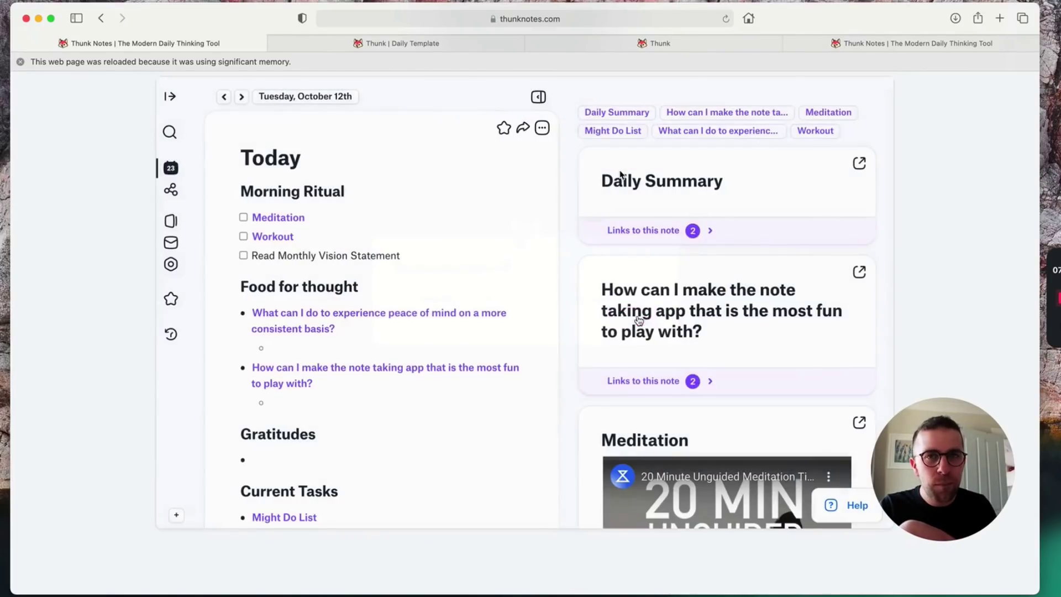
key("super+a")
left_click(433, 166)
type("Morning Routin")
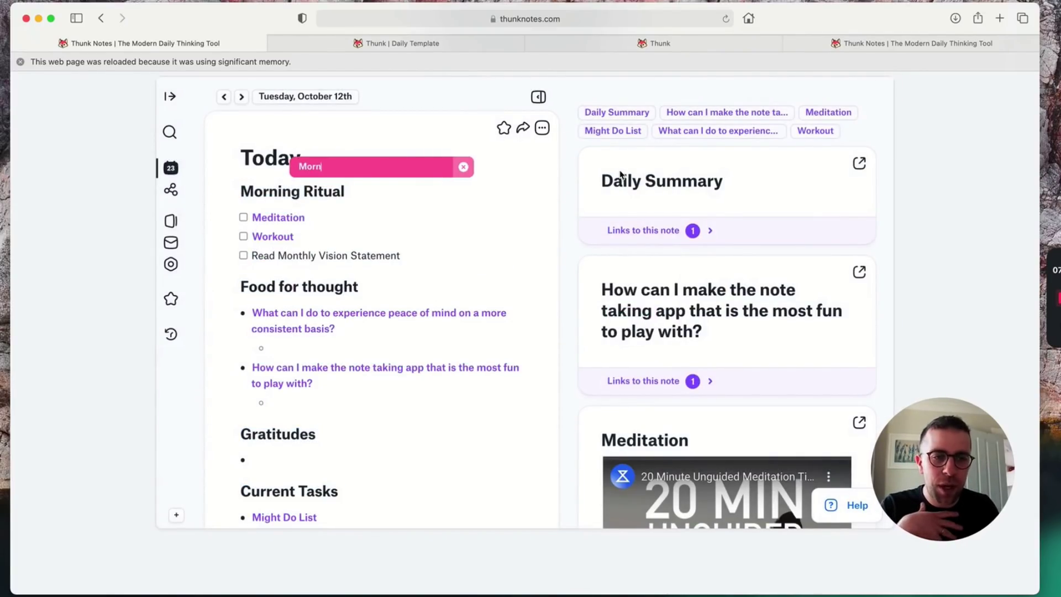
key("Return")
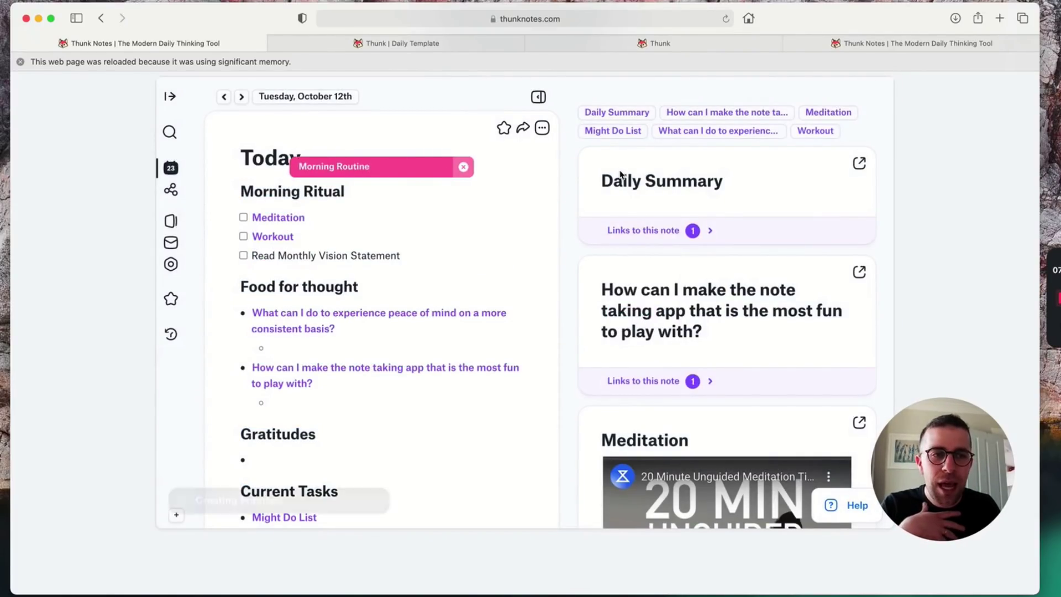
In the Thunk tab's Today note, insert a Focus mode block below the meeting notes with /fo
left_click(636, 316)
left_click(375, 44)
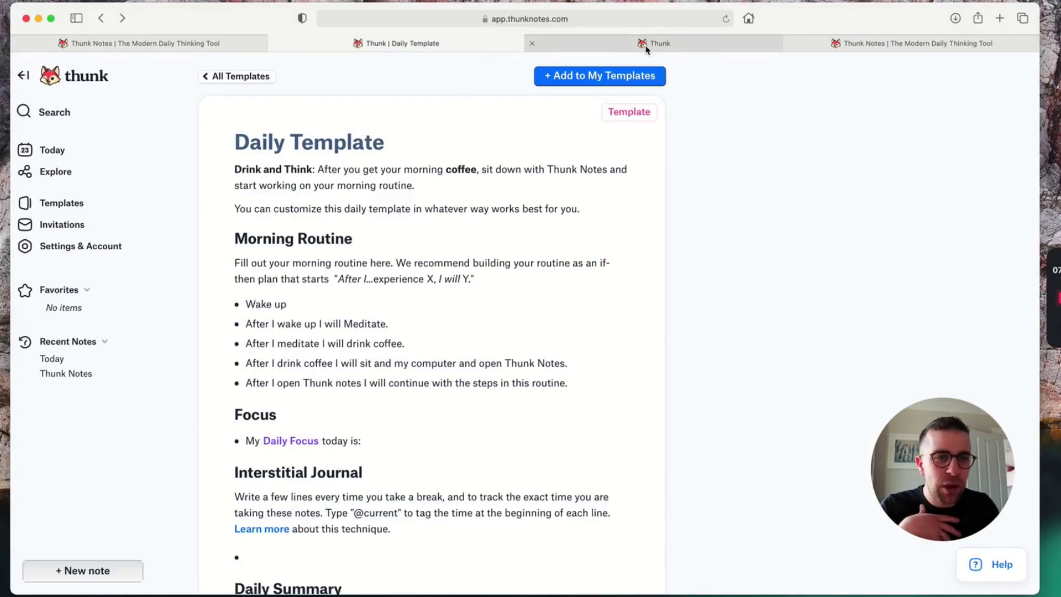
left_click(53, 159)
left_click(339, 369)
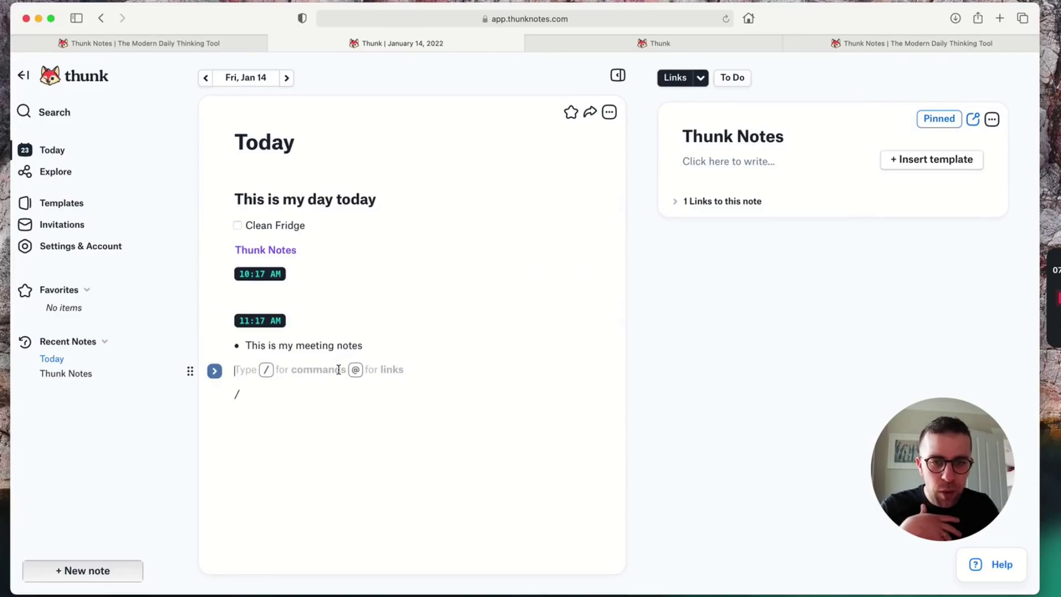
type("/fo")
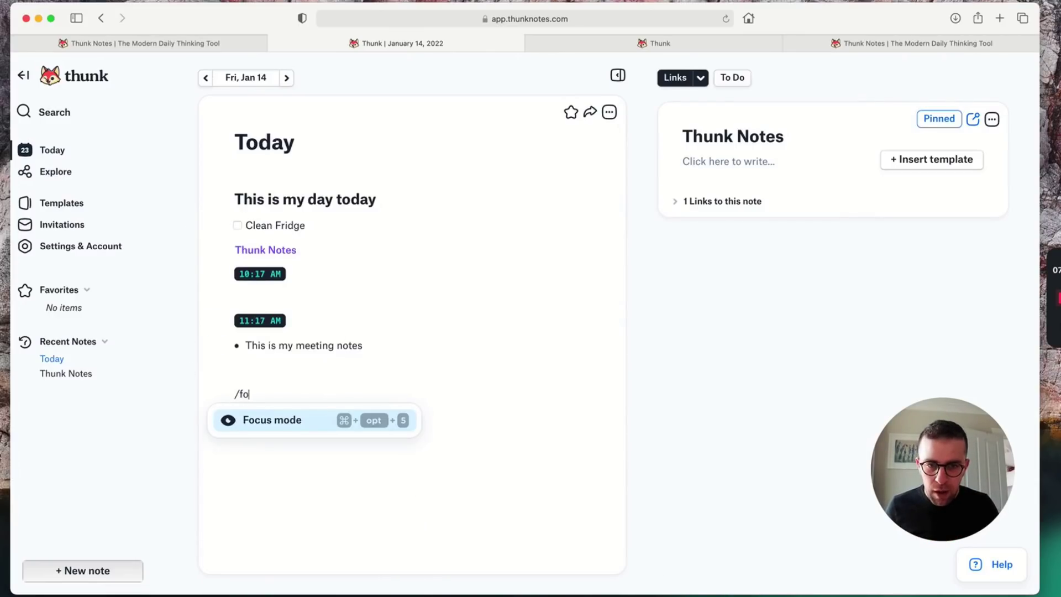
key("Return")
Write 'Bento Method' followed by two 'Hello' lines in focus mode
scroll(386, 274, "down", 3)
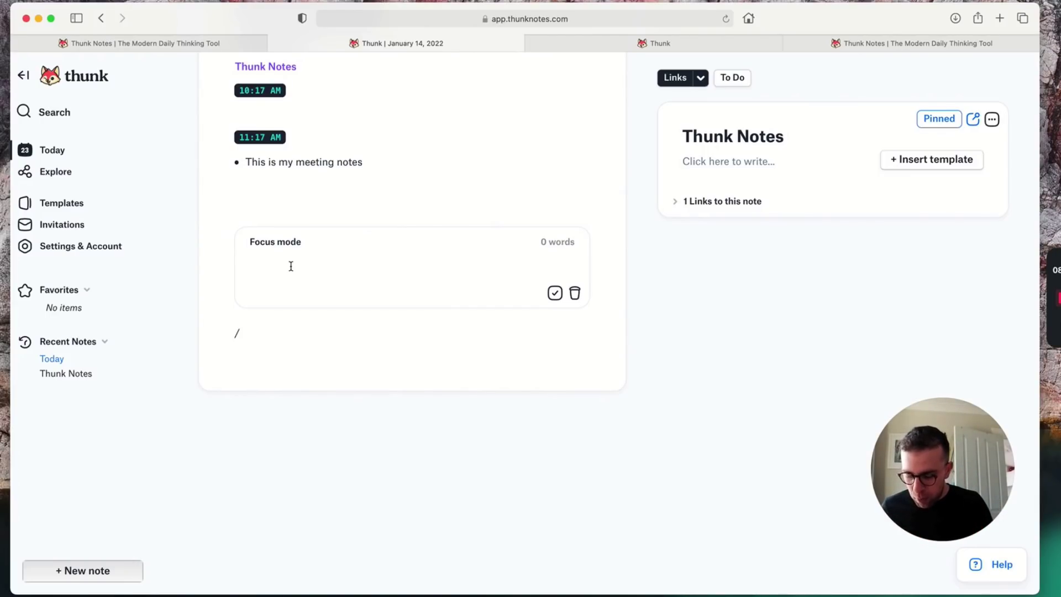
type("Bento Method")
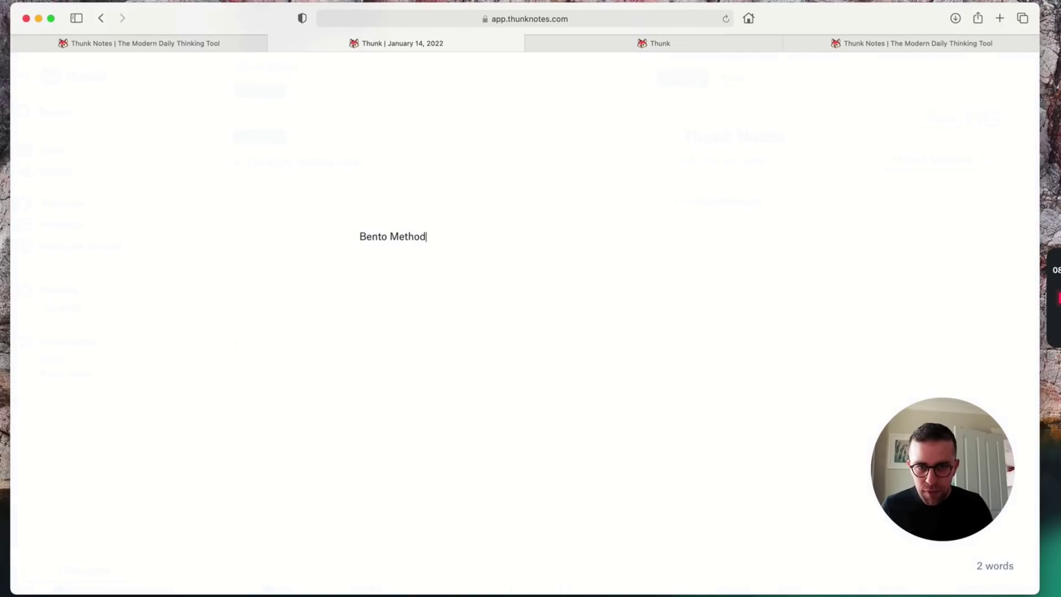
key("Return")
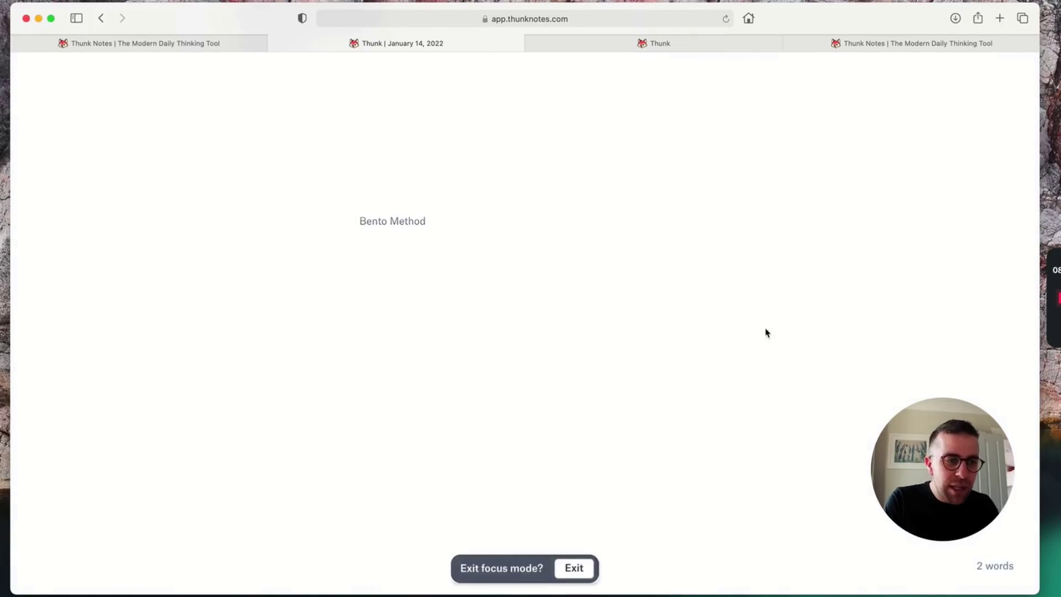
left_click_drag(942, 470, 934, 146)
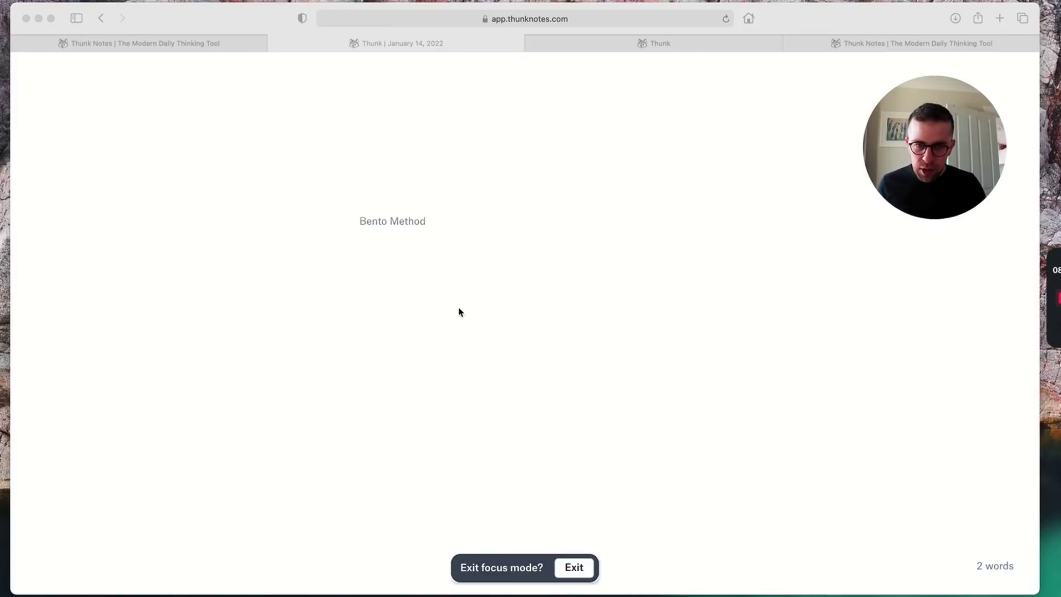
left_click(443, 255)
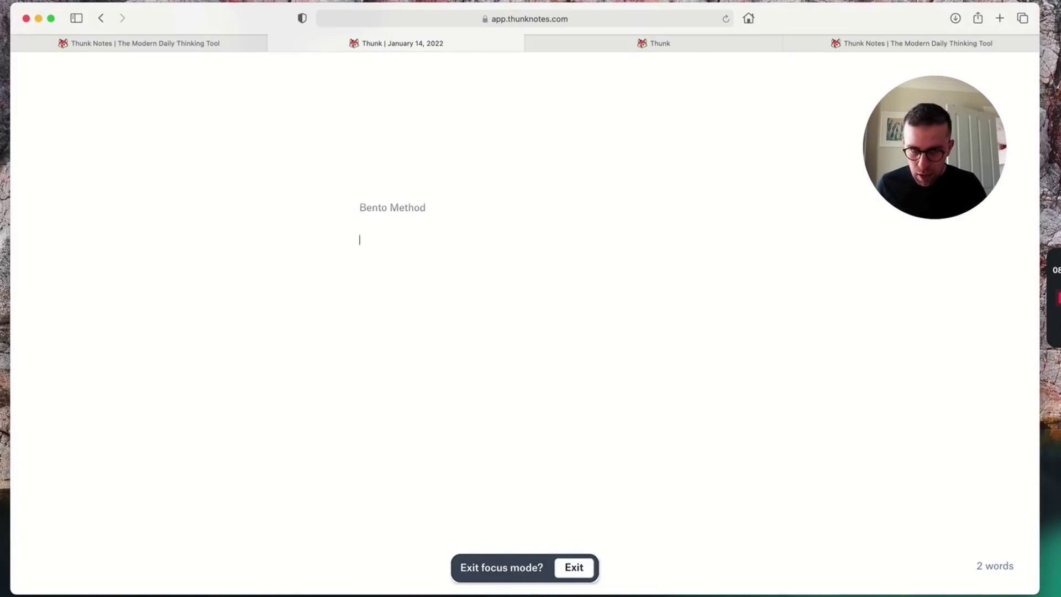
type("Hello")
key("Return")
type("Hell")
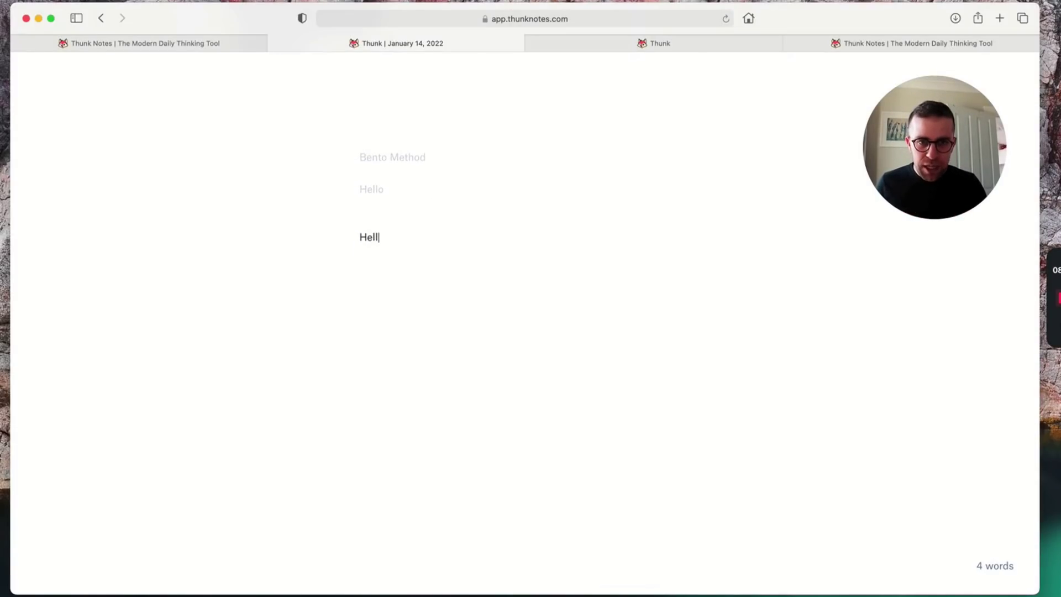
type("o")
key("Return")
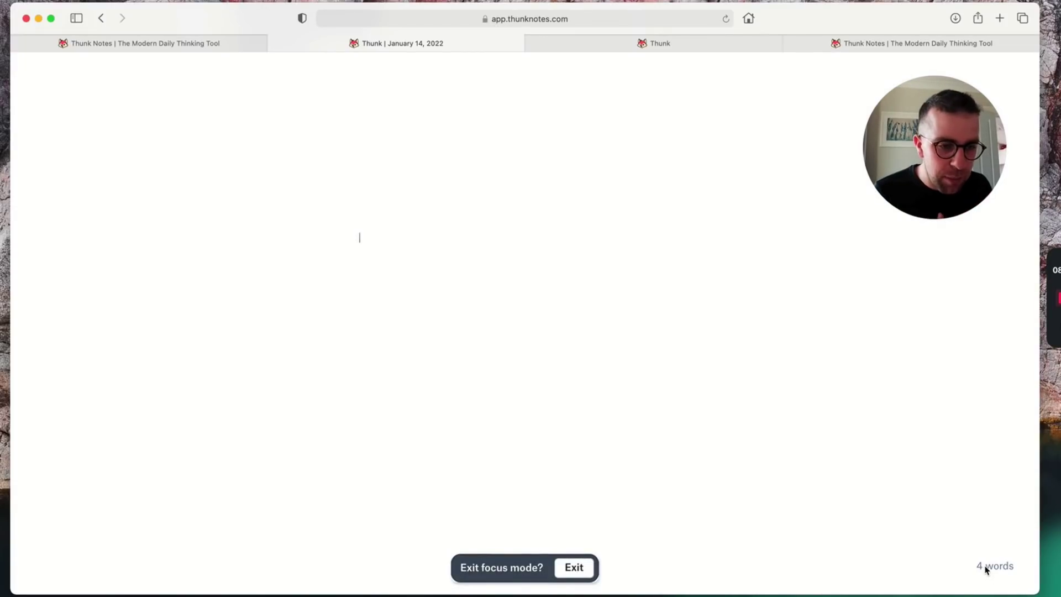
Exit focus mode and delete the stray slash below the Focus block
left_click(574, 567)
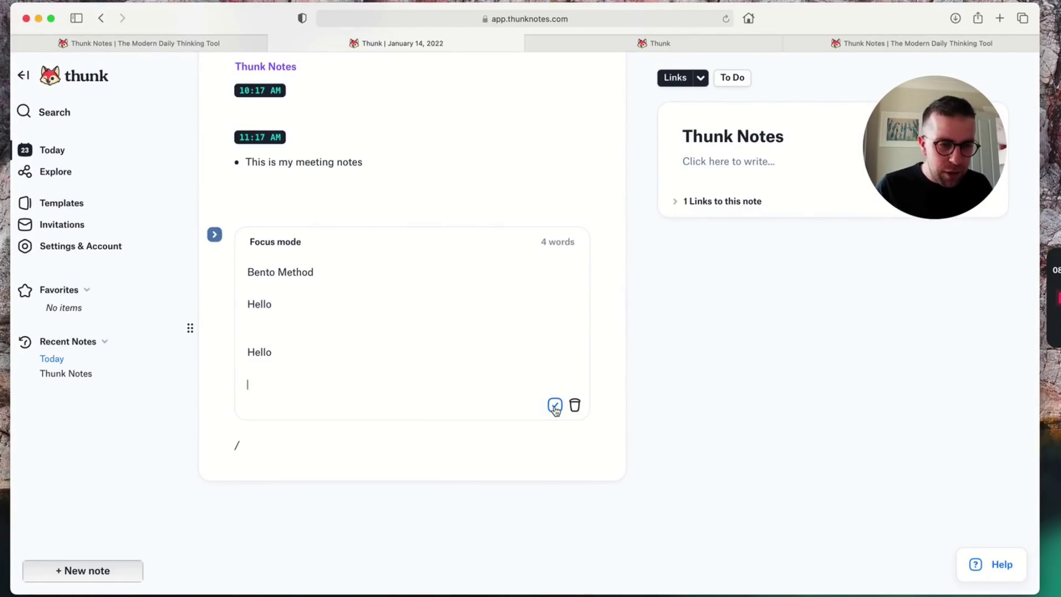
triple_click(437, 454)
left_click(358, 447)
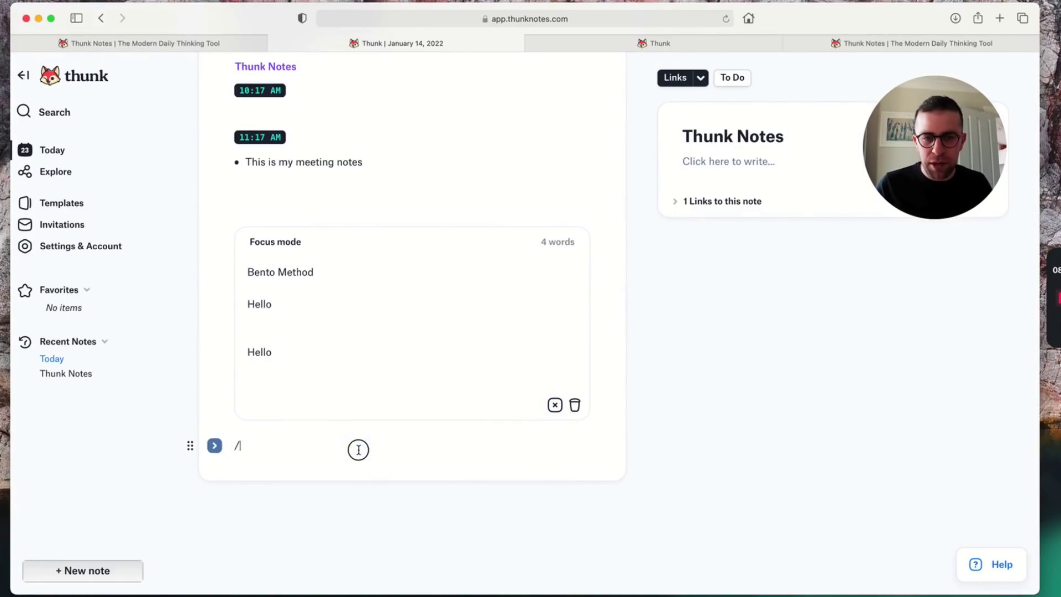
key("BackSpace")
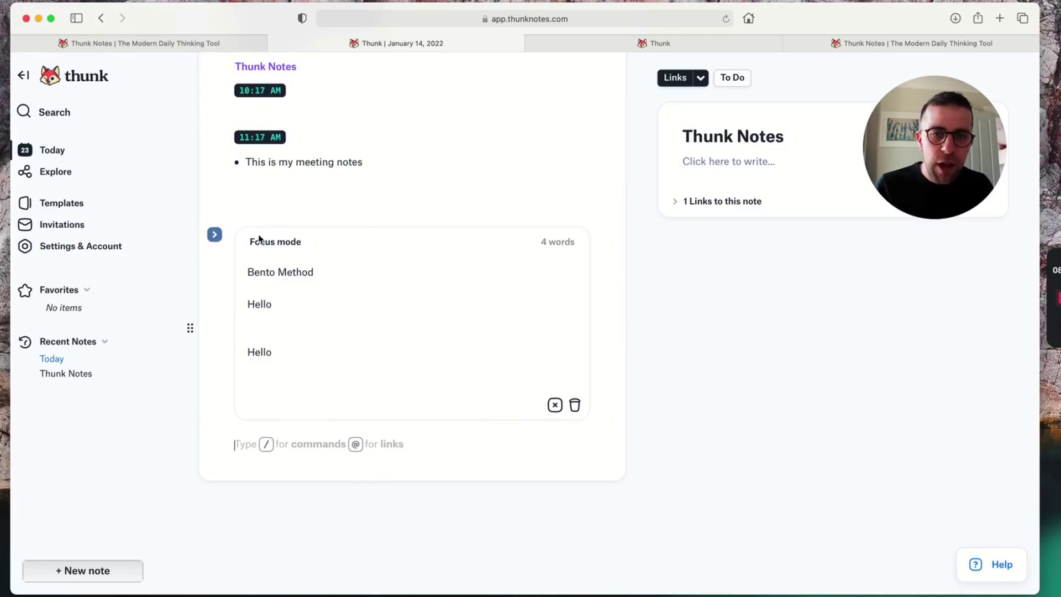
scroll(409, 208, "up", 5)
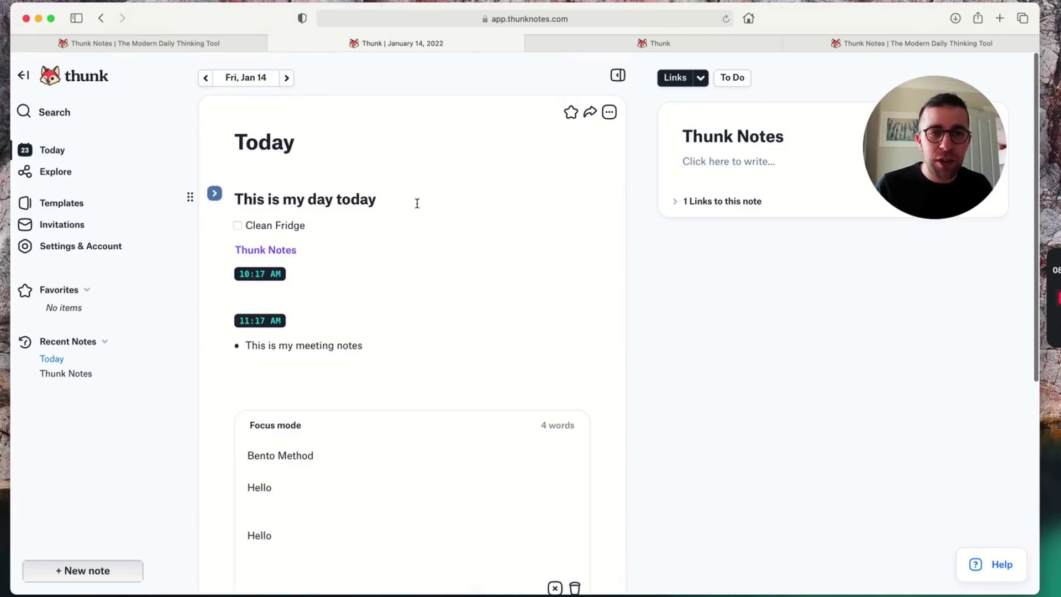
Open the notes graph and jump to the Thunk Notes and 01-14-2022 daily notes from it
left_click(609, 112)
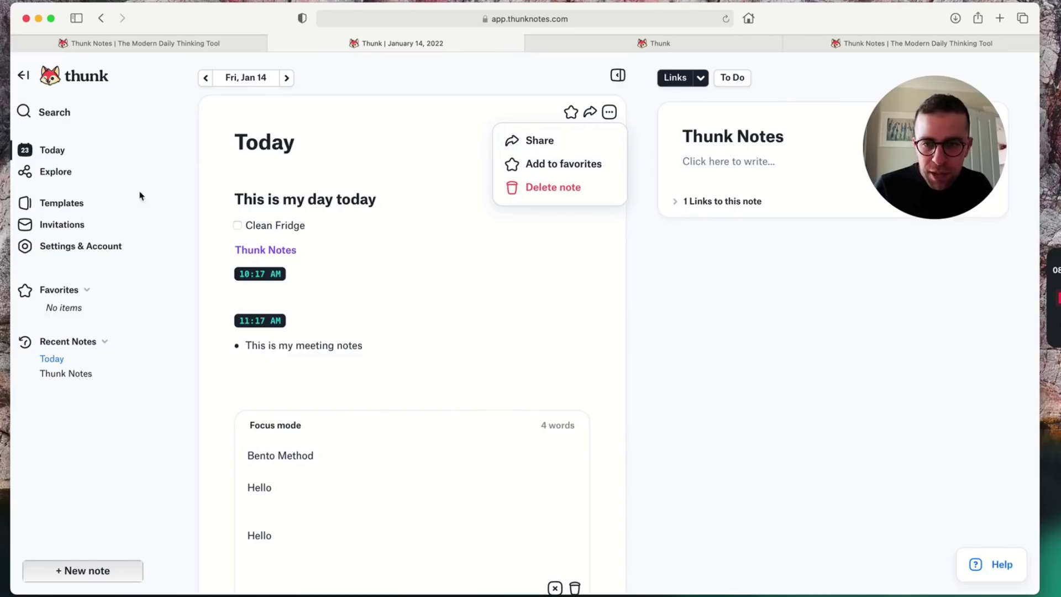
left_click(65, 176)
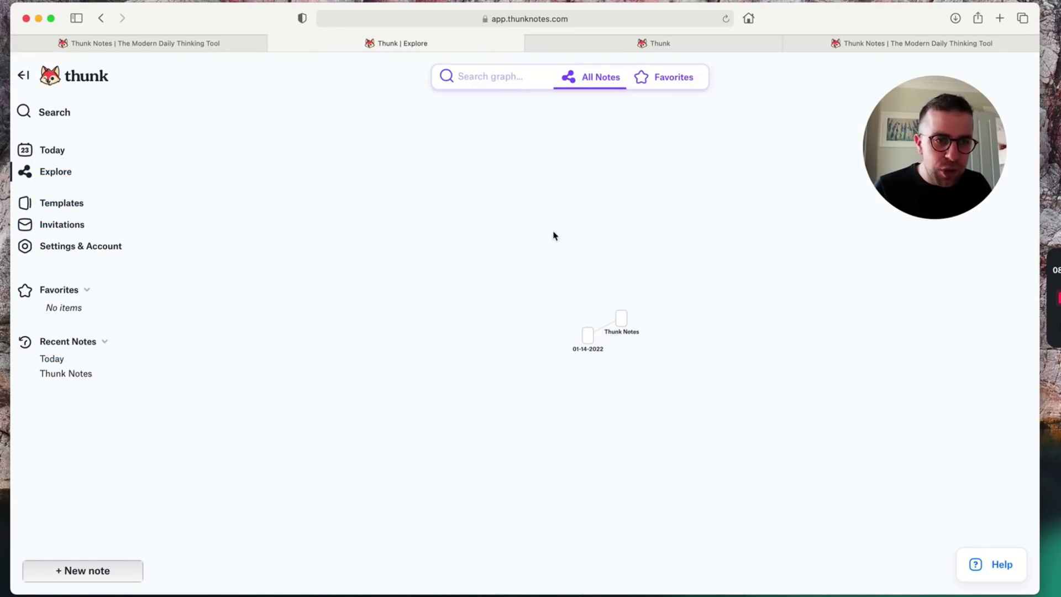
left_click(580, 282)
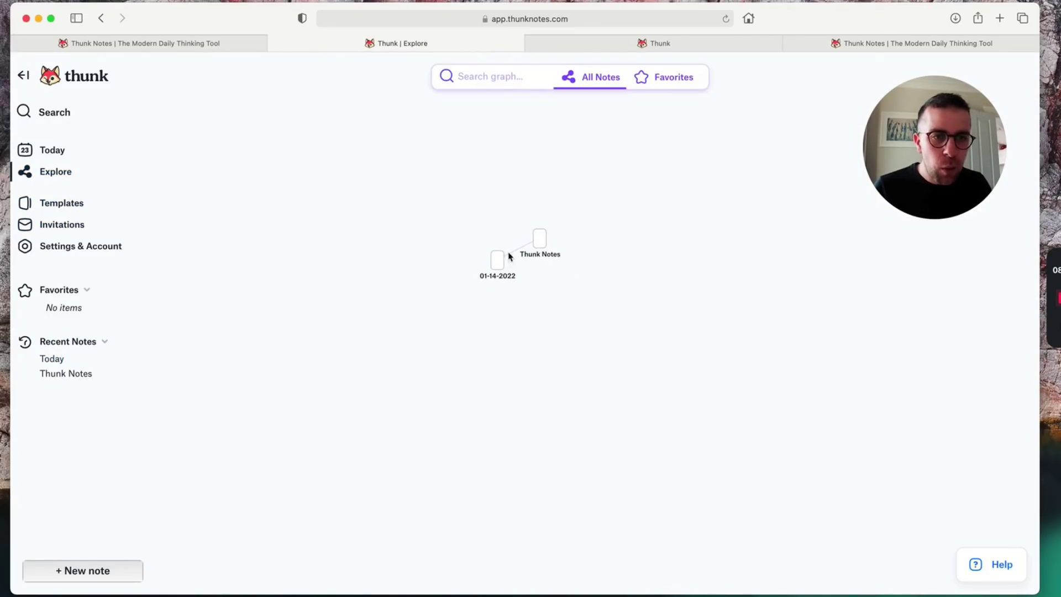
left_click(540, 244)
left_click_drag(947, 155, 382, 160)
left_click(540, 240)
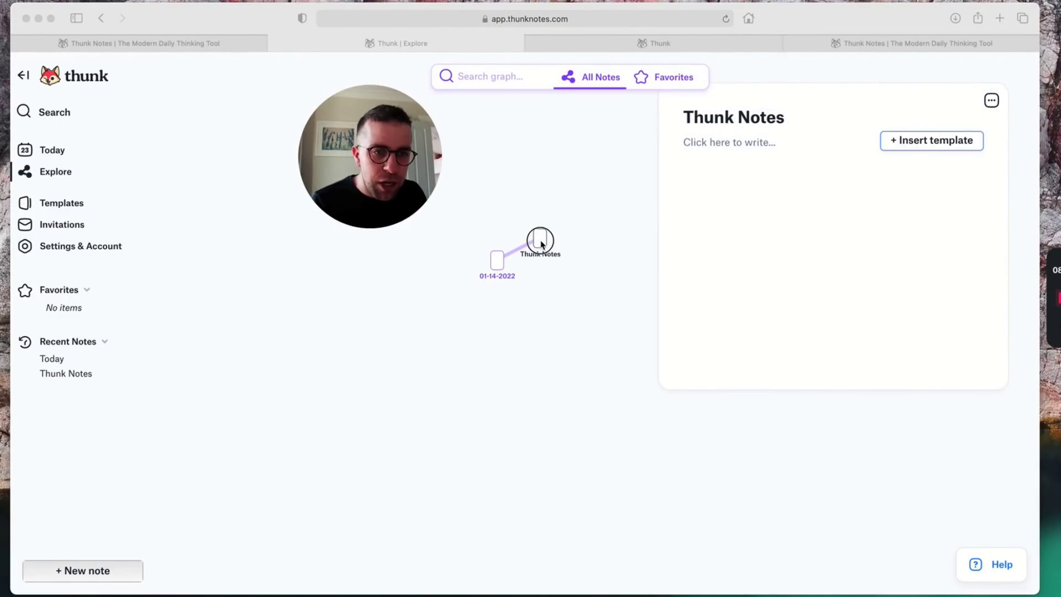
left_click(494, 265)
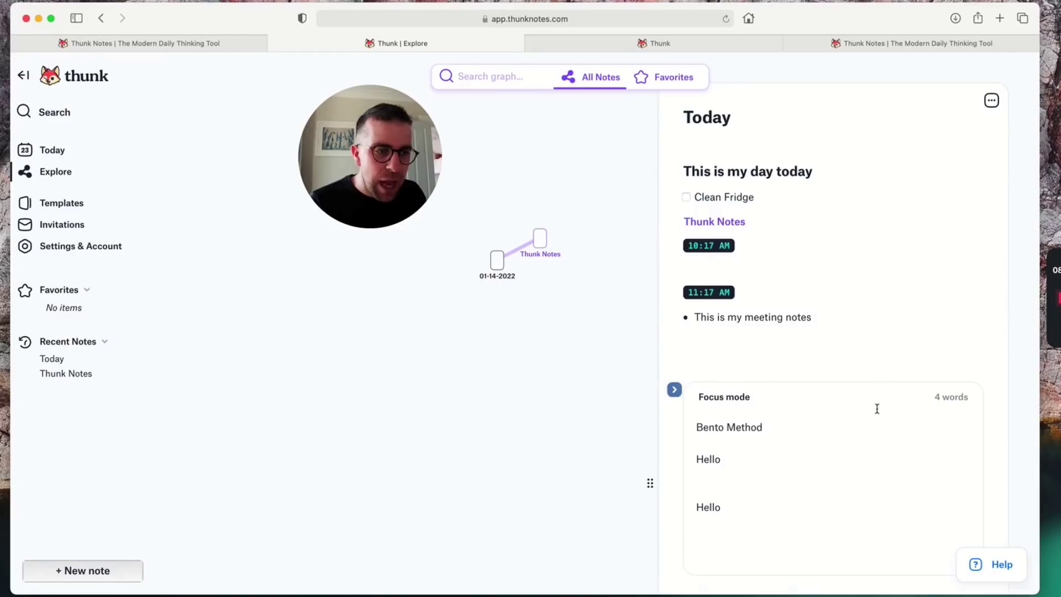
left_click(747, 352)
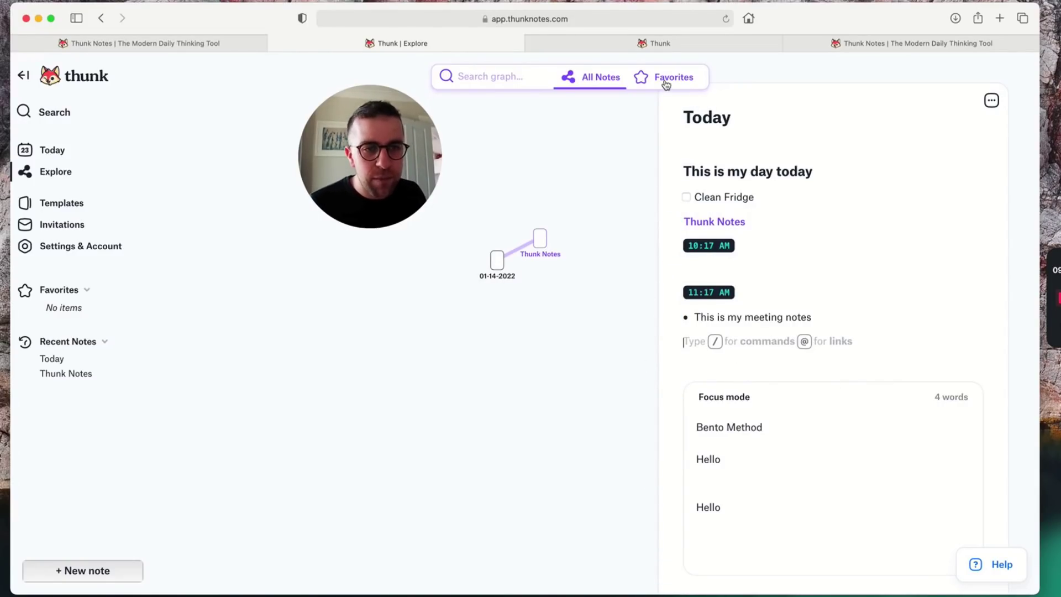
Toggle the graph's daily-note and orphan filters, then open the Templates page from the sidebar
mouse_move(619, 82)
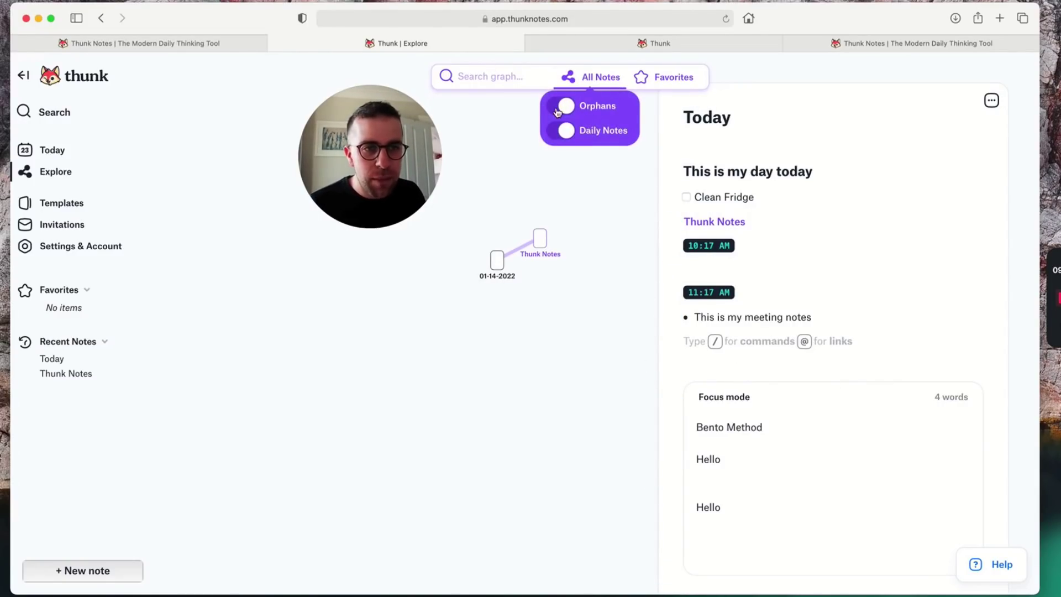
left_click(560, 133)
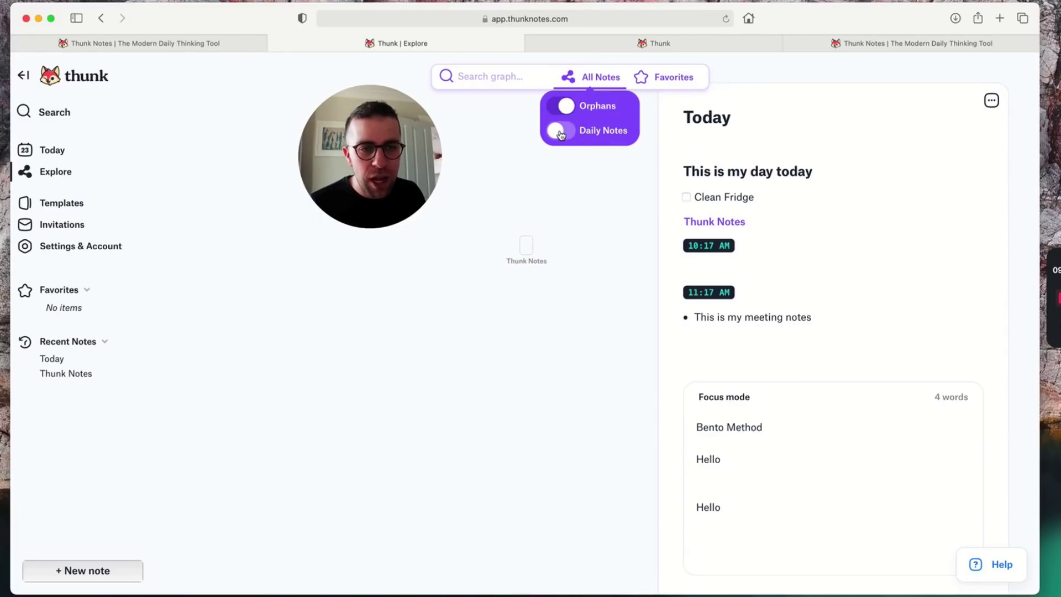
left_click(560, 132)
left_click(562, 106)
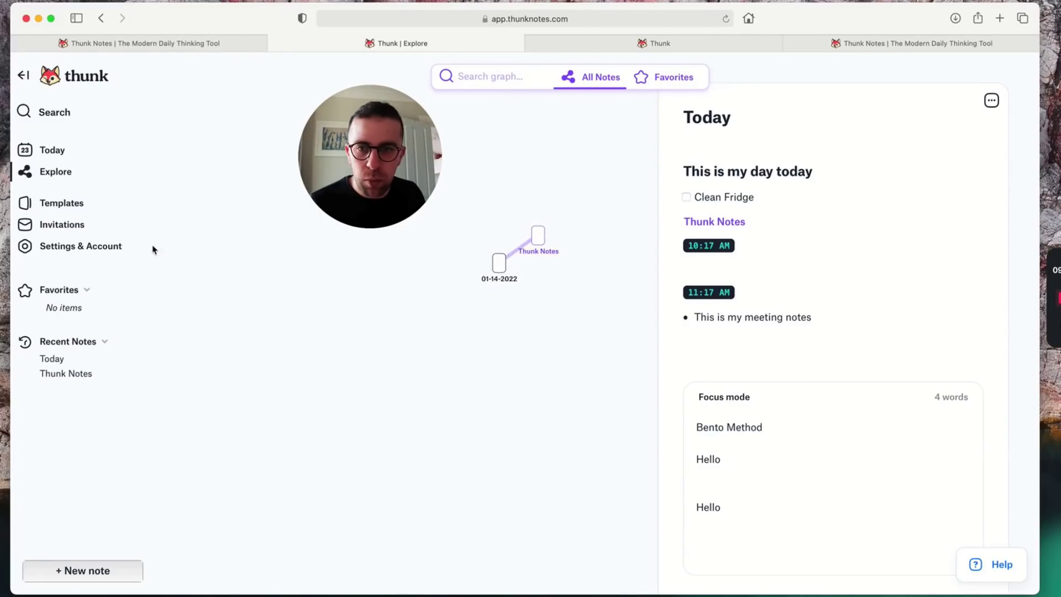
left_click(57, 112)
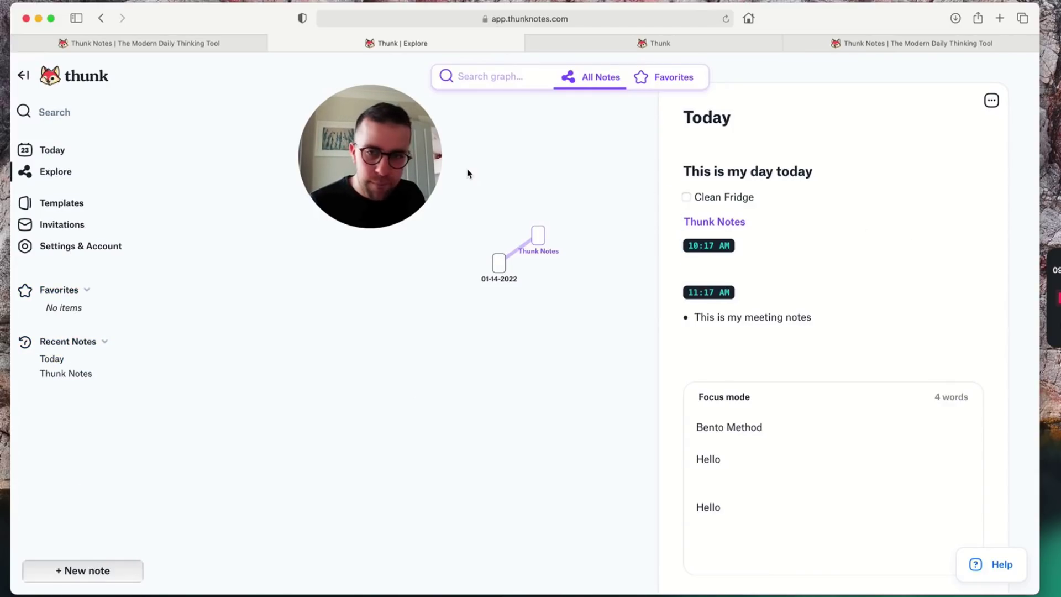
left_click(58, 201)
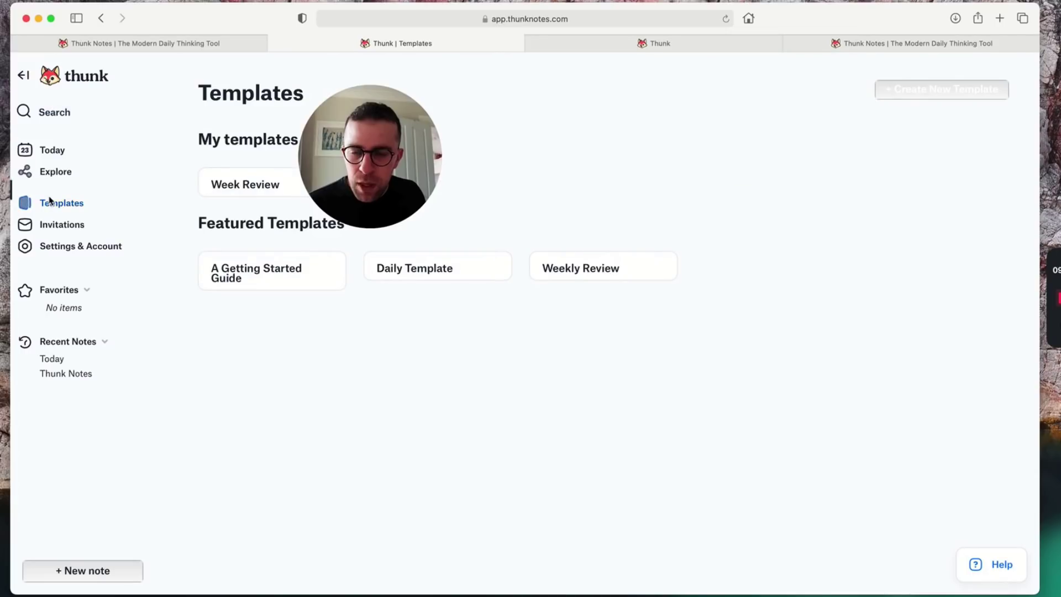
On today's note, tick Clean Fridge as done in the task list, then show Links again
left_click(53, 153)
left_click_drag(382, 142, 904, 331)
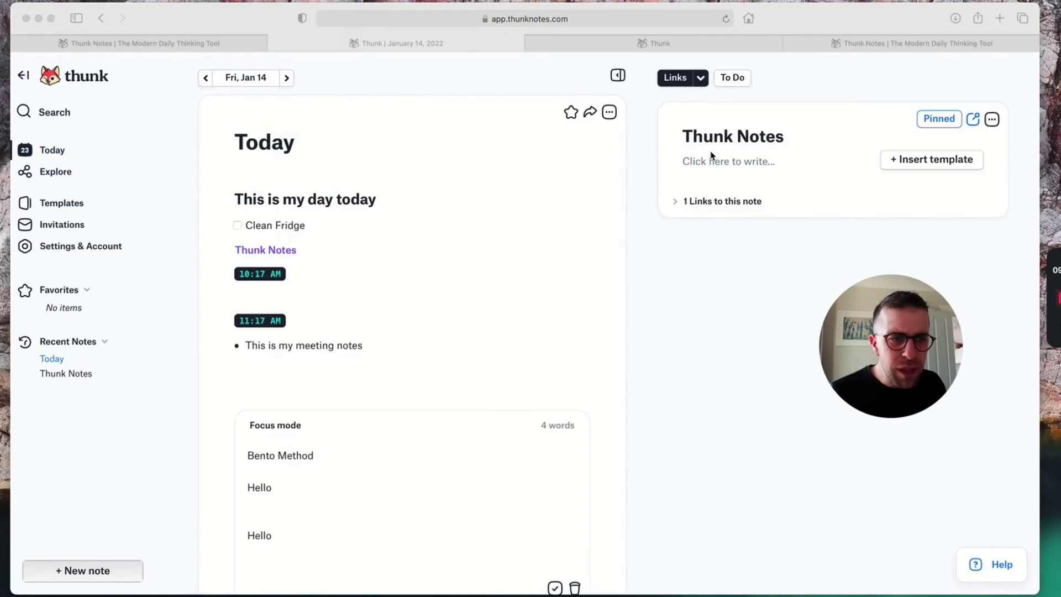
left_click(288, 81)
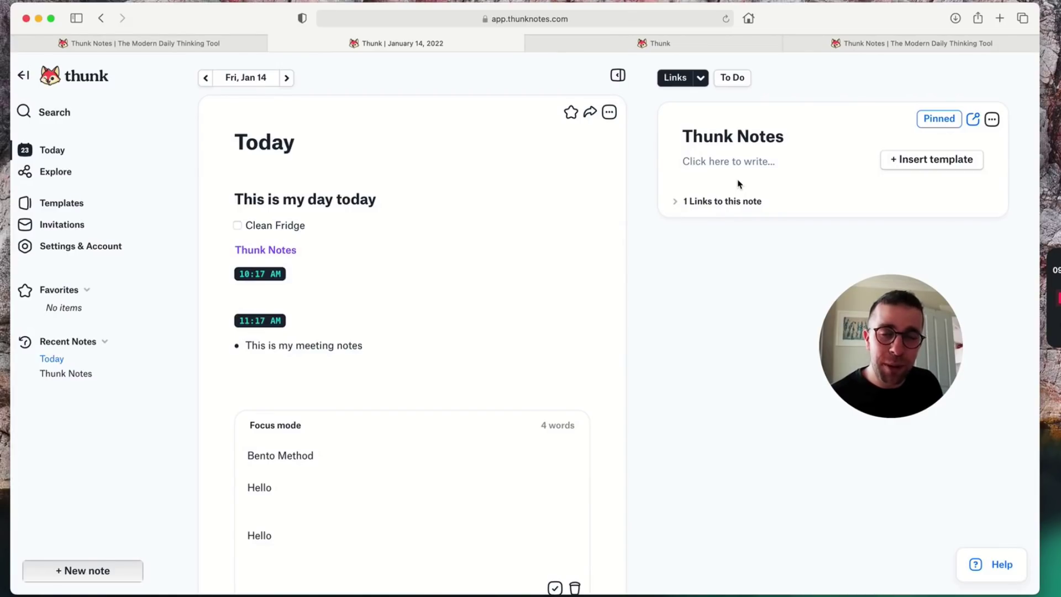
left_click(740, 80)
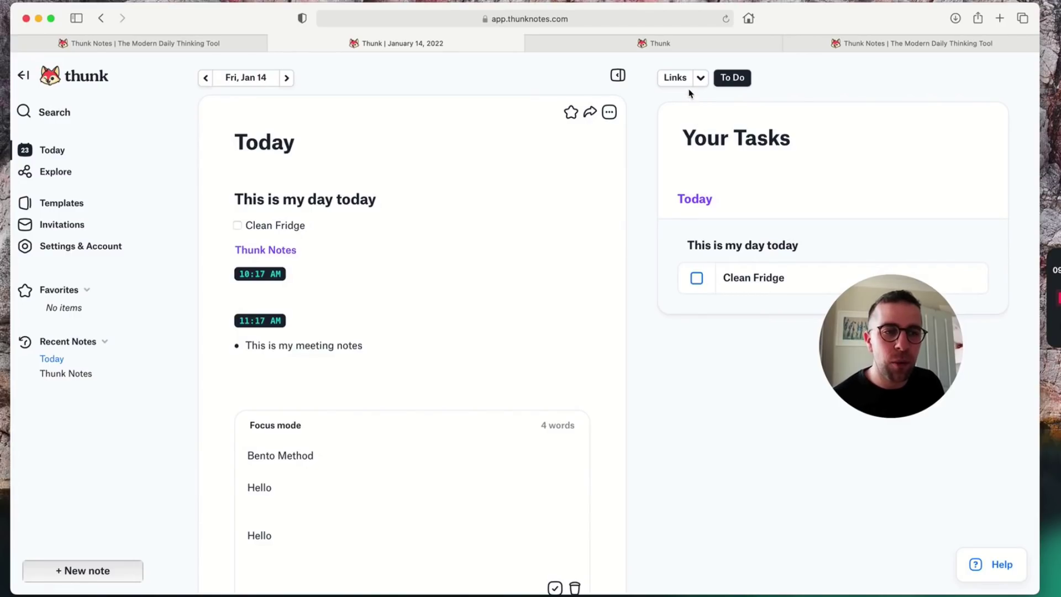
left_click(696, 280)
left_click(677, 79)
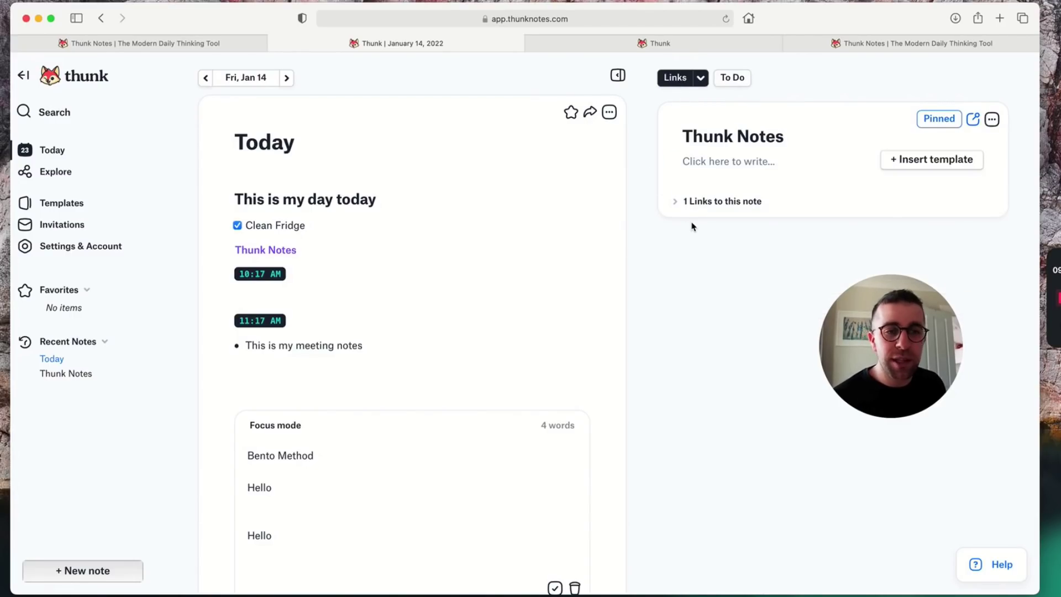
Scroll through the Thunk Notes landing page's feature sections, then go back to the first landing-page tab
left_click(669, 47)
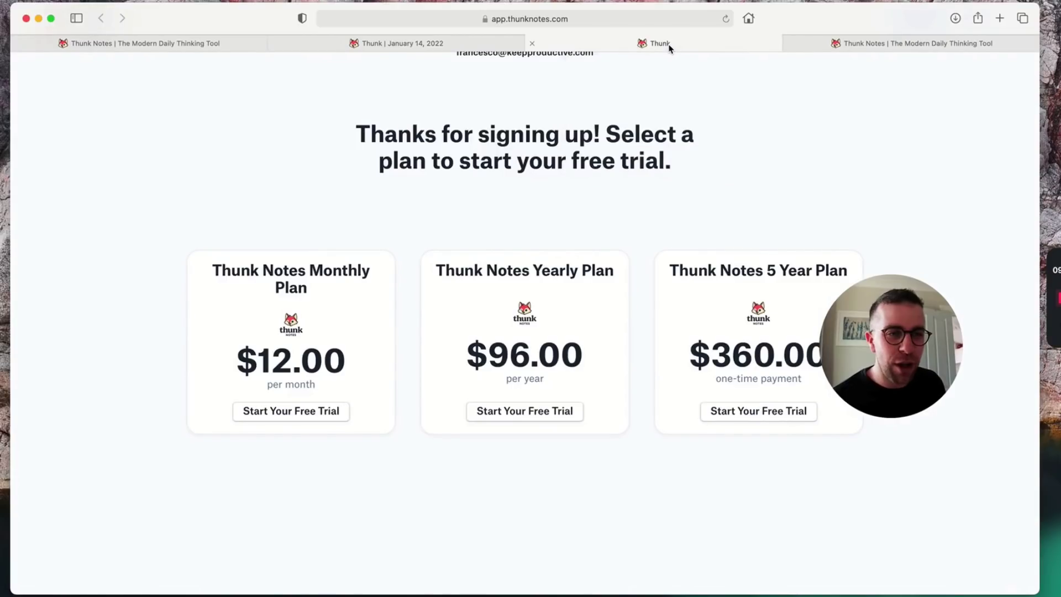
left_click(824, 49)
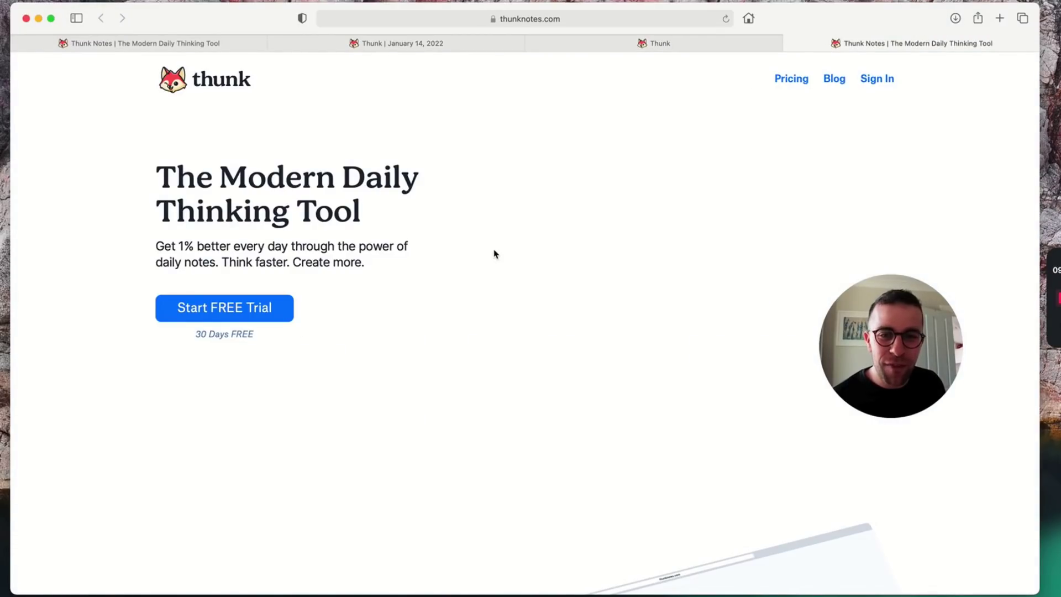
scroll(494, 254, "down", 10)
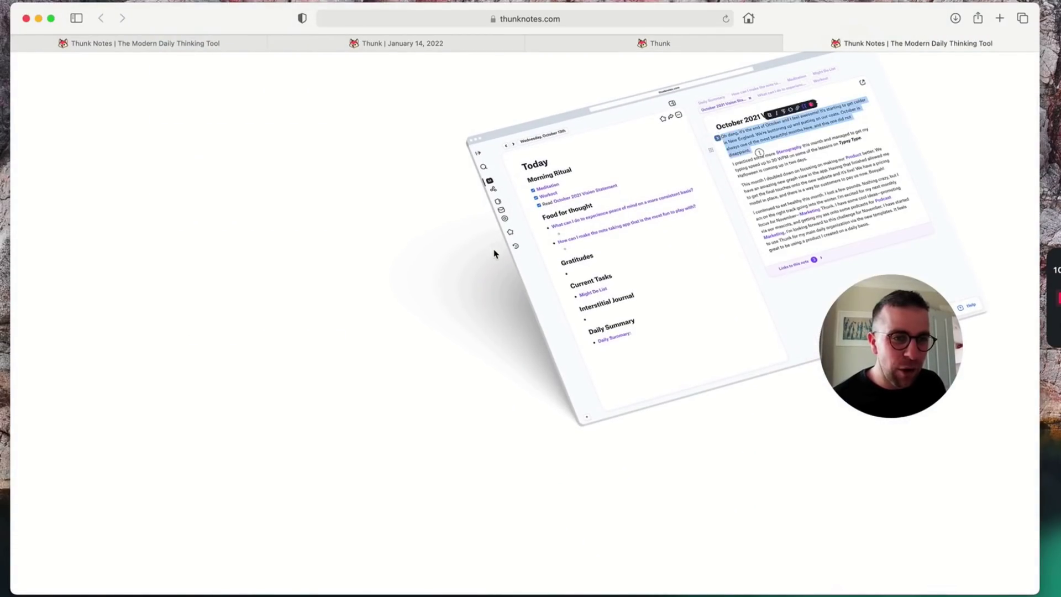
scroll(495, 254, "down", 10)
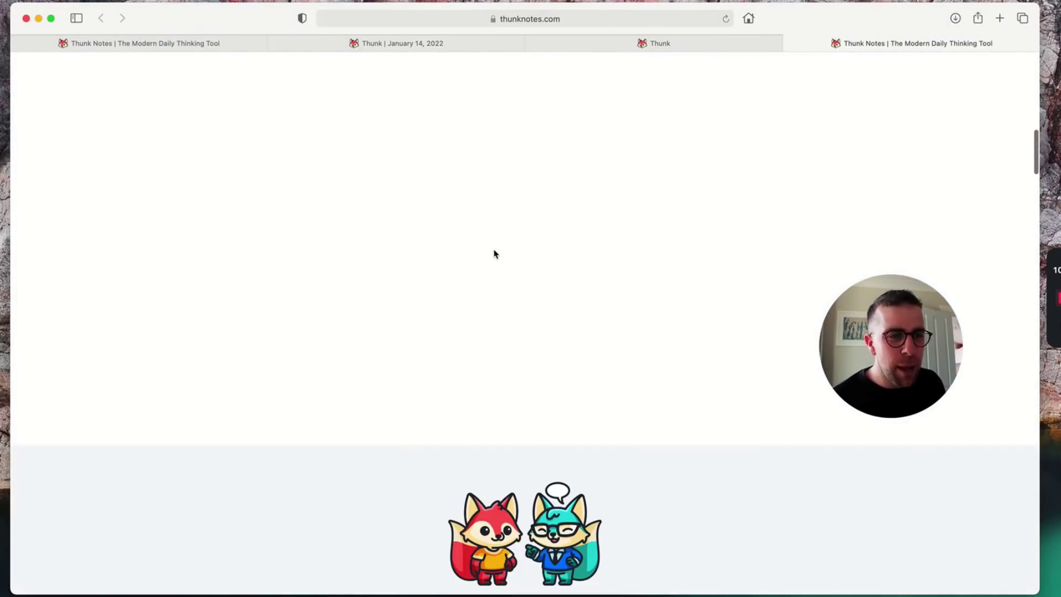
scroll(494, 254, "down", 5)
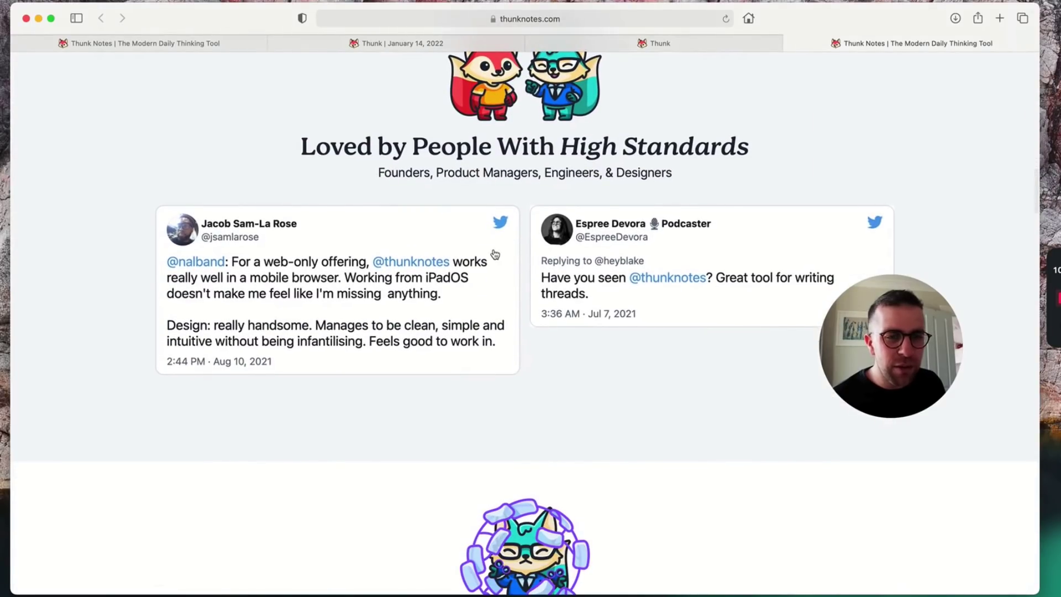
scroll(495, 254, "down", 10)
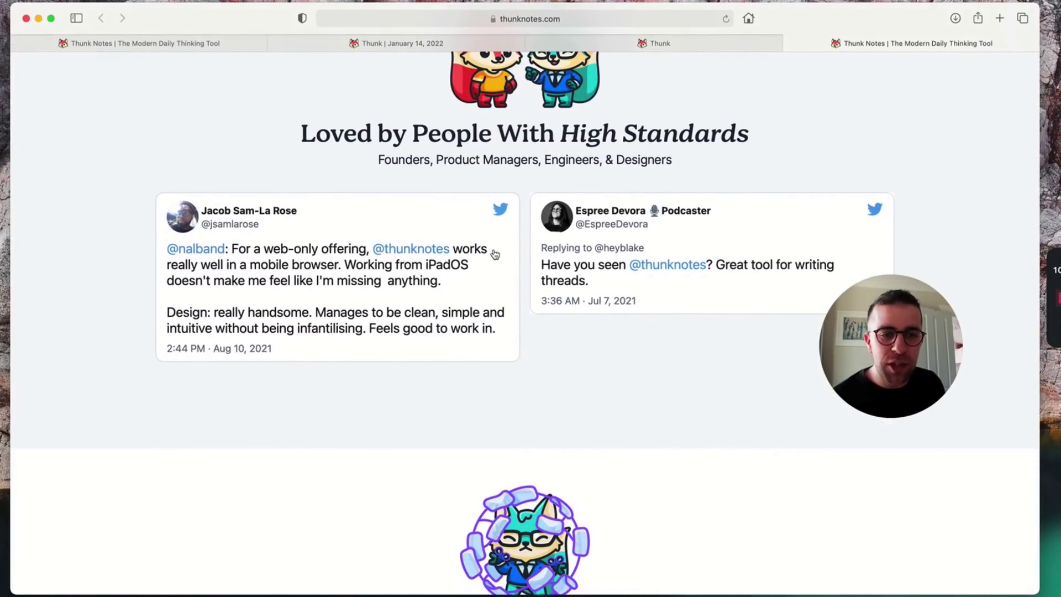
scroll(495, 254, "down", 10)
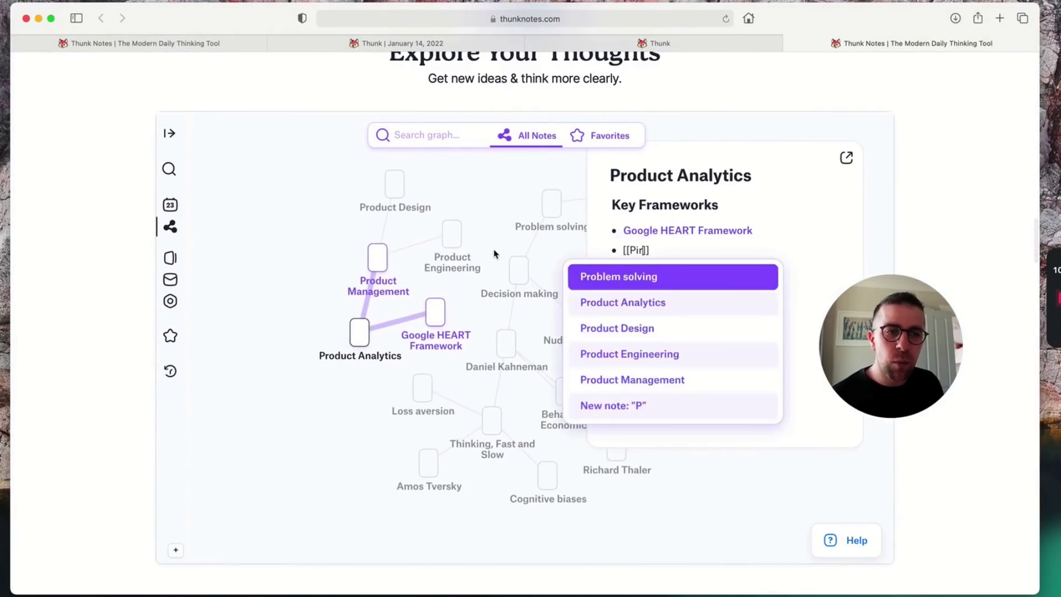
scroll(495, 254, "down", 16)
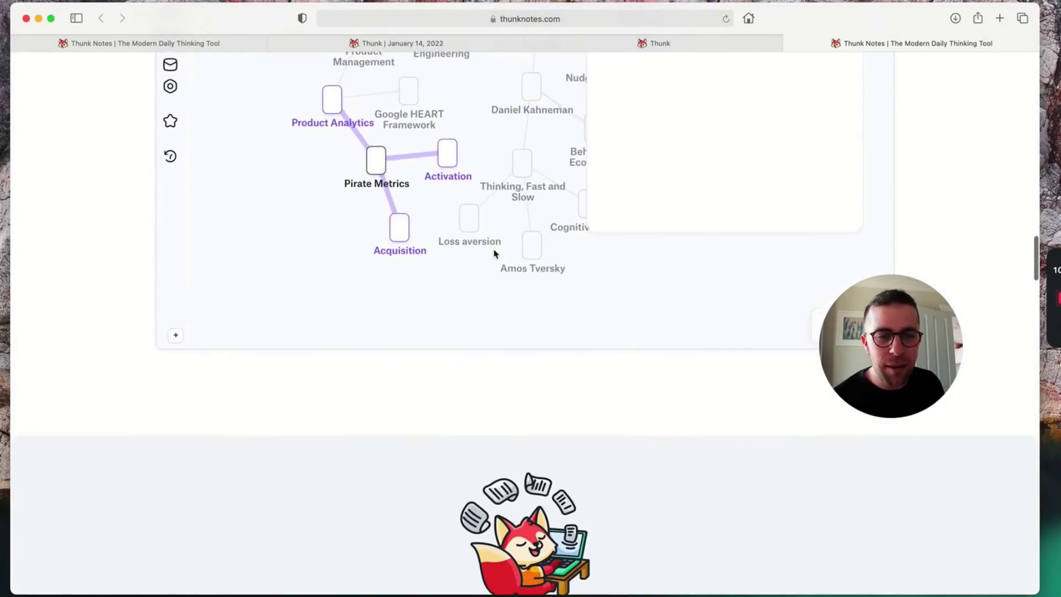
scroll(495, 253, "down", 8)
scroll(494, 255, "up", 3)
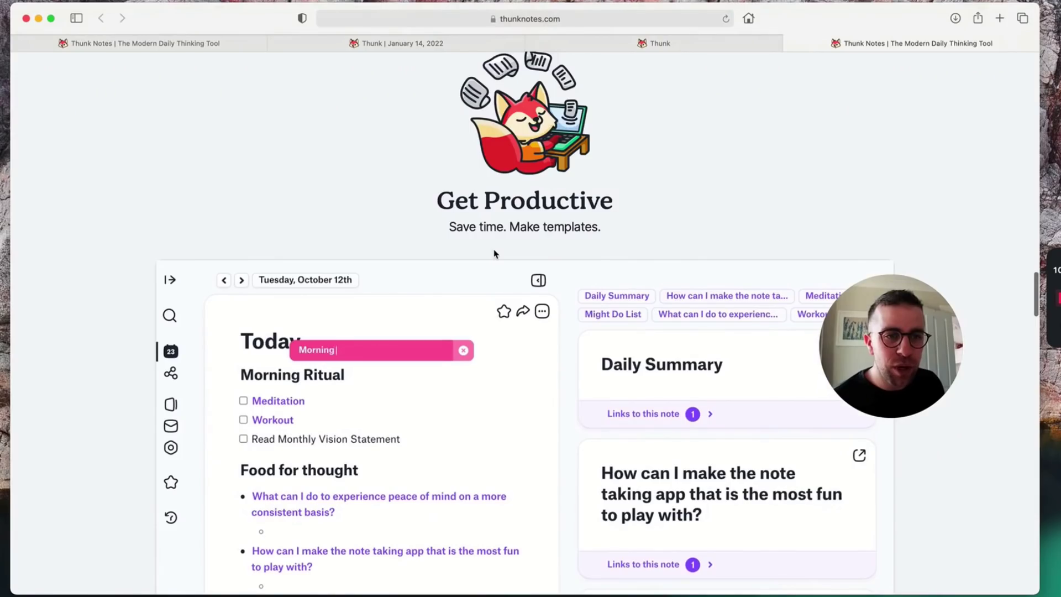
scroll(494, 255, "down", 20)
scroll(495, 254, "down", 10)
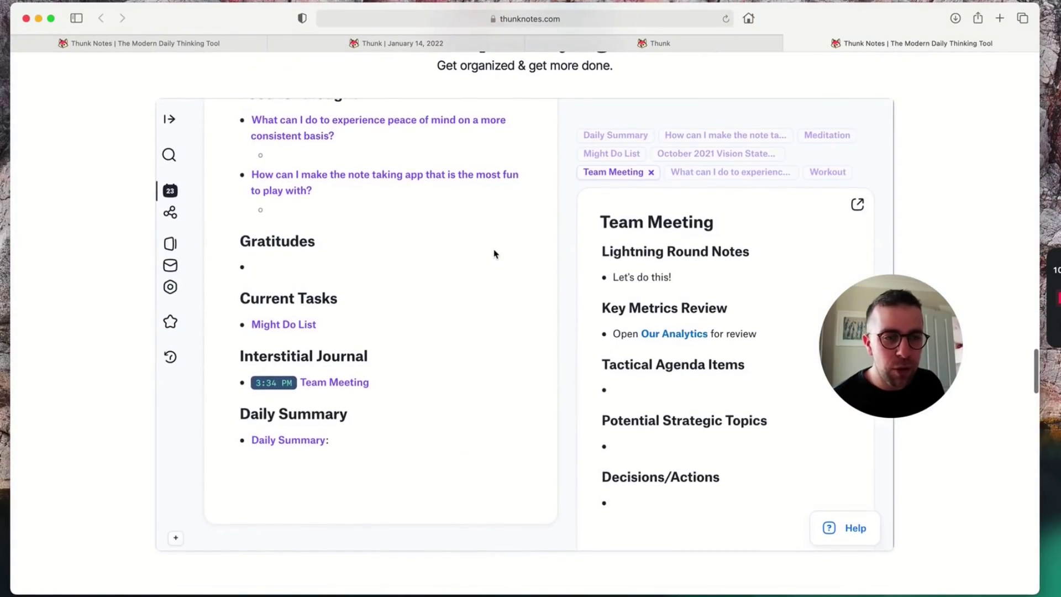
scroll(494, 254, "down", 20)
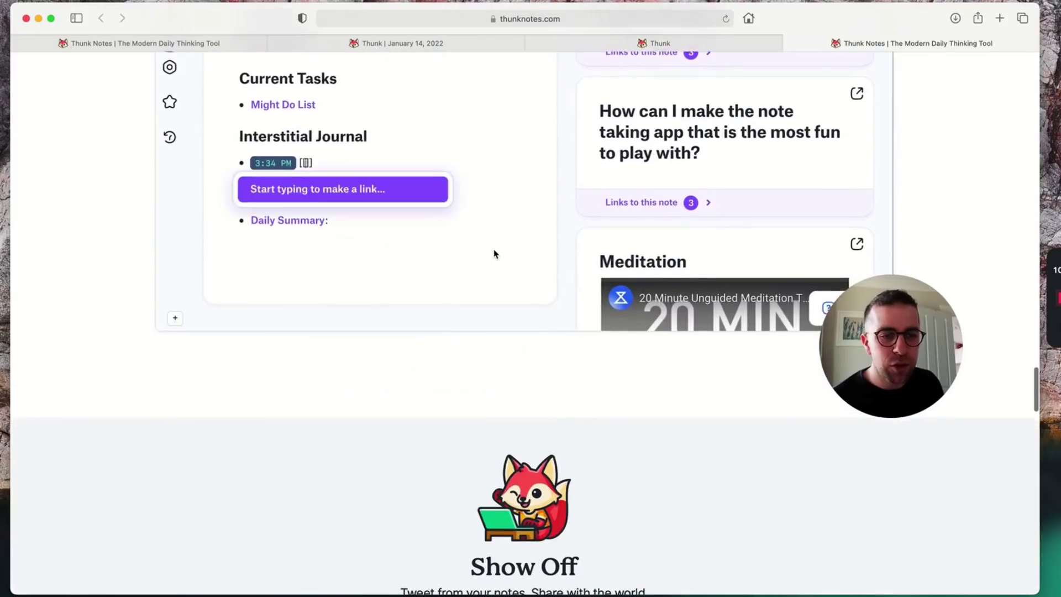
scroll(481, 309, "down", 8)
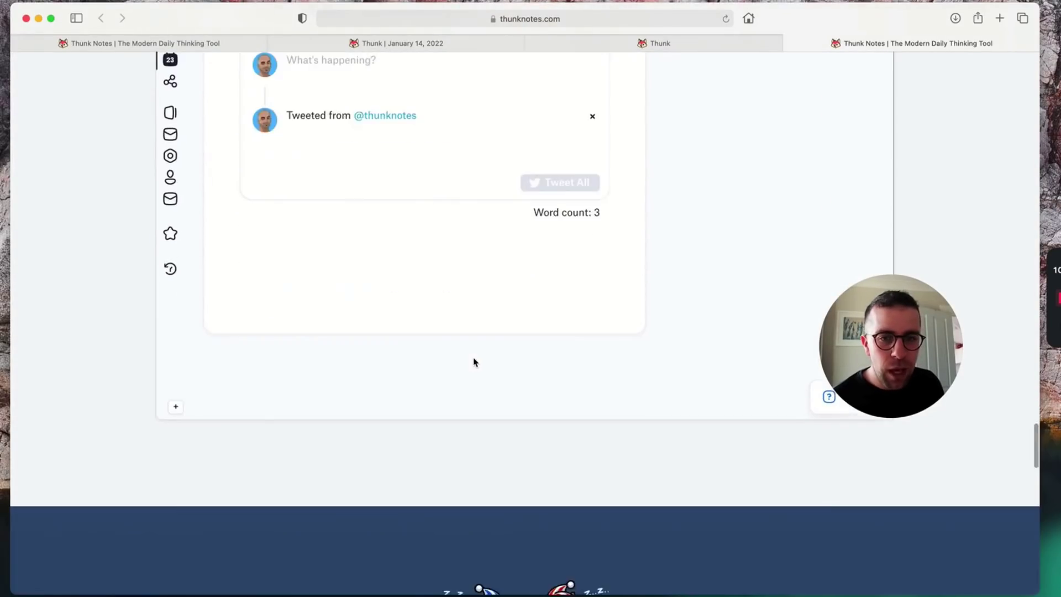
scroll(474, 361, "up", 2)
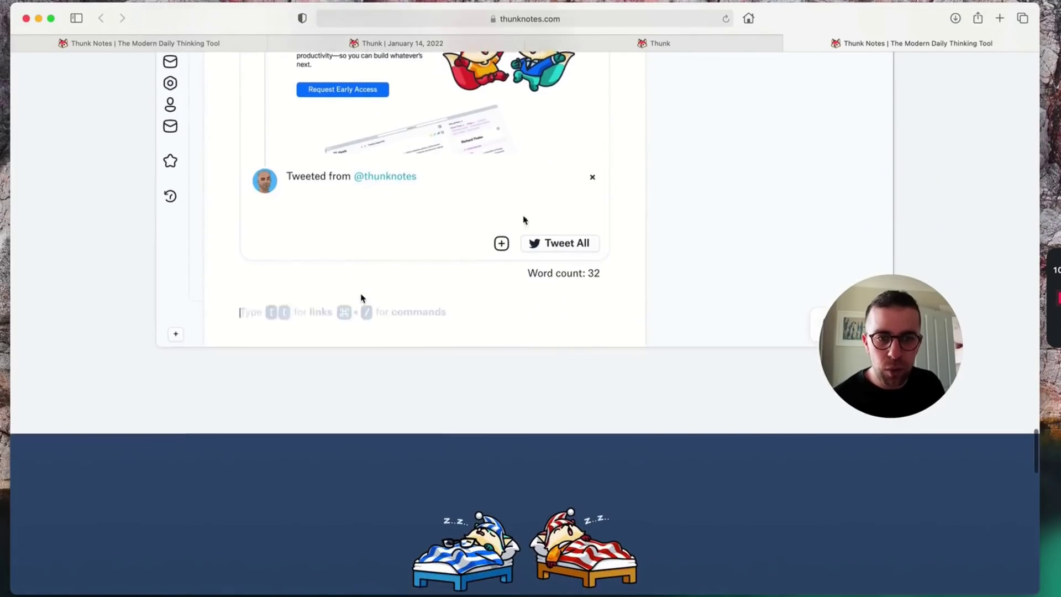
scroll(362, 298, "down", 7)
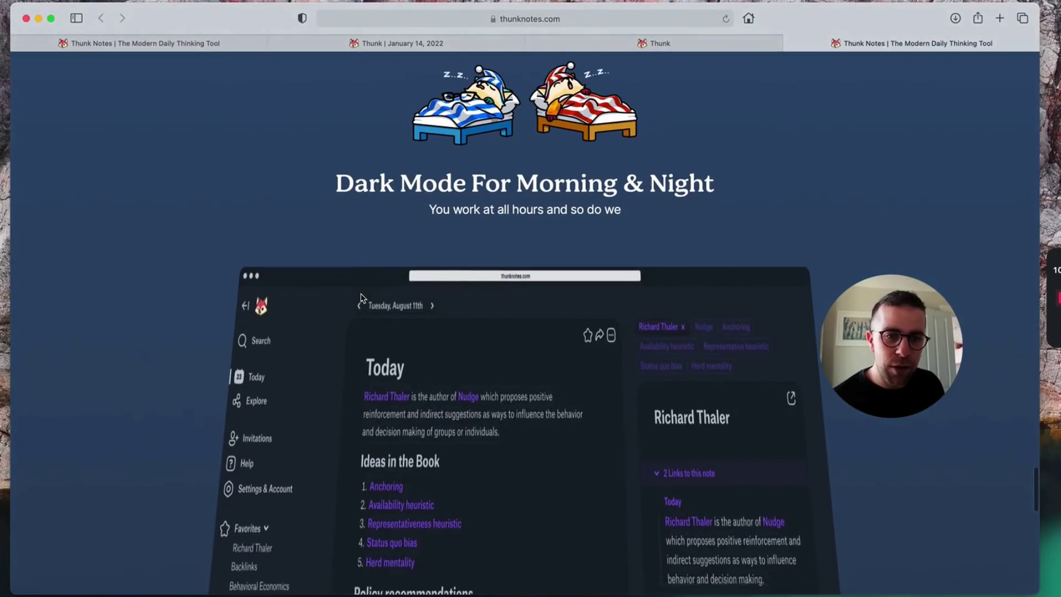
scroll(359, 296, "down", 10)
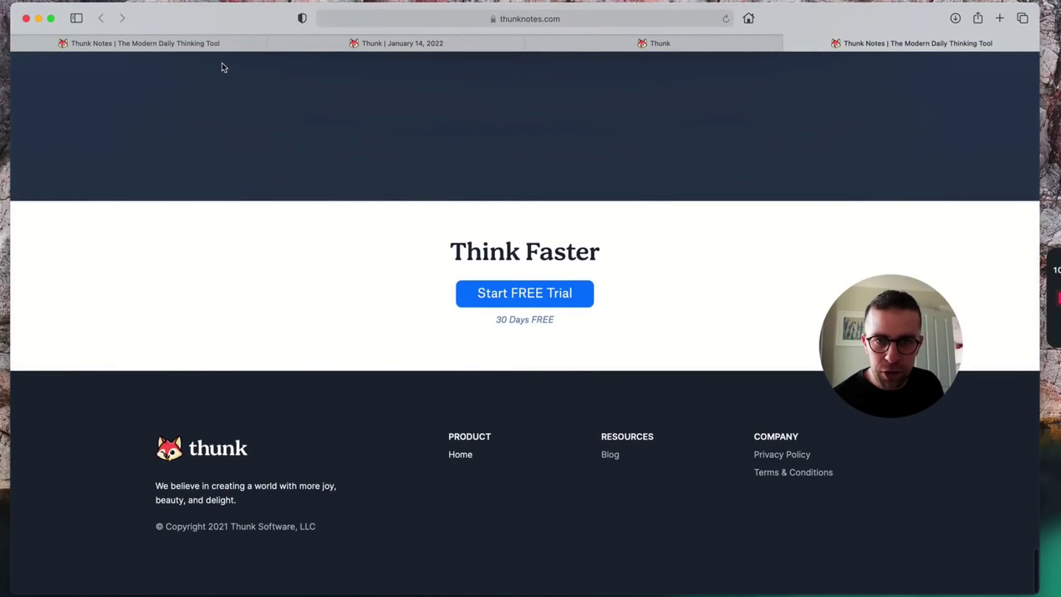
left_click(221, 44)
scroll(254, 145, "down", 5)
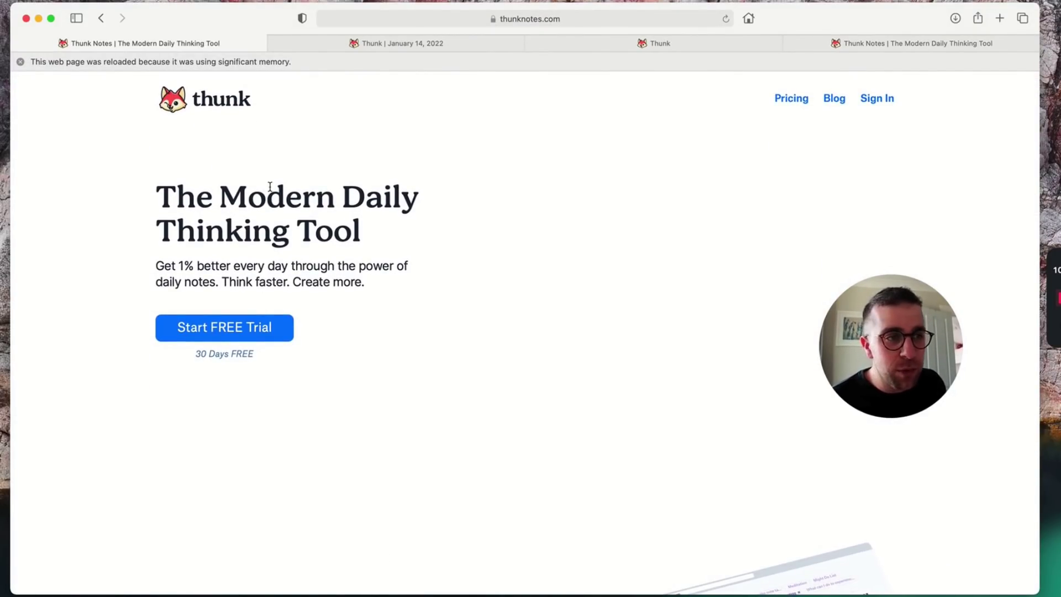
Close the 'This web page was reloaded' banner on the Thunk Notes homepage
left_click(20, 61)
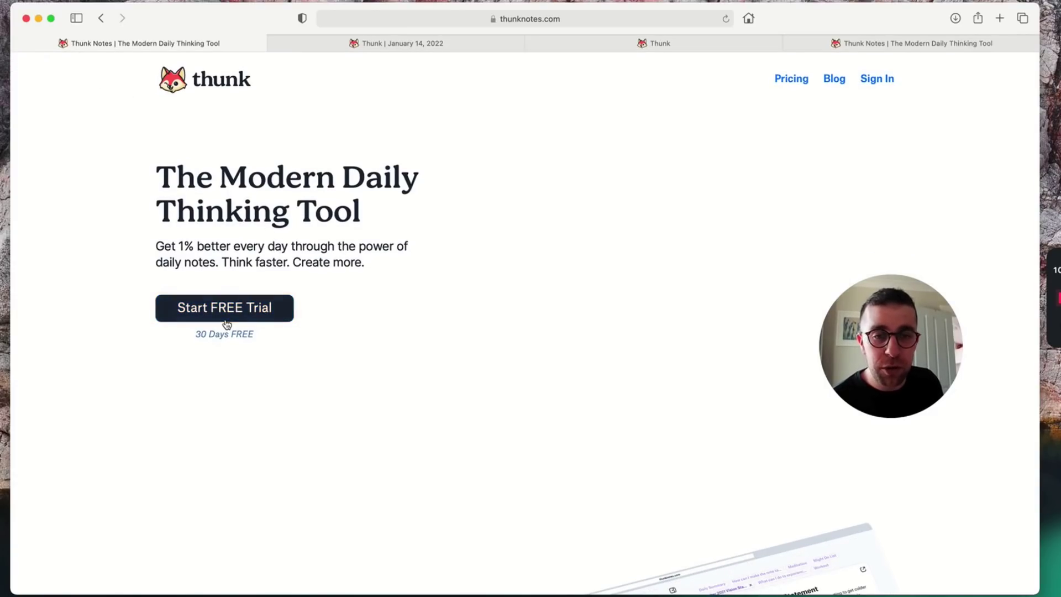
mouse_move(678, 44)
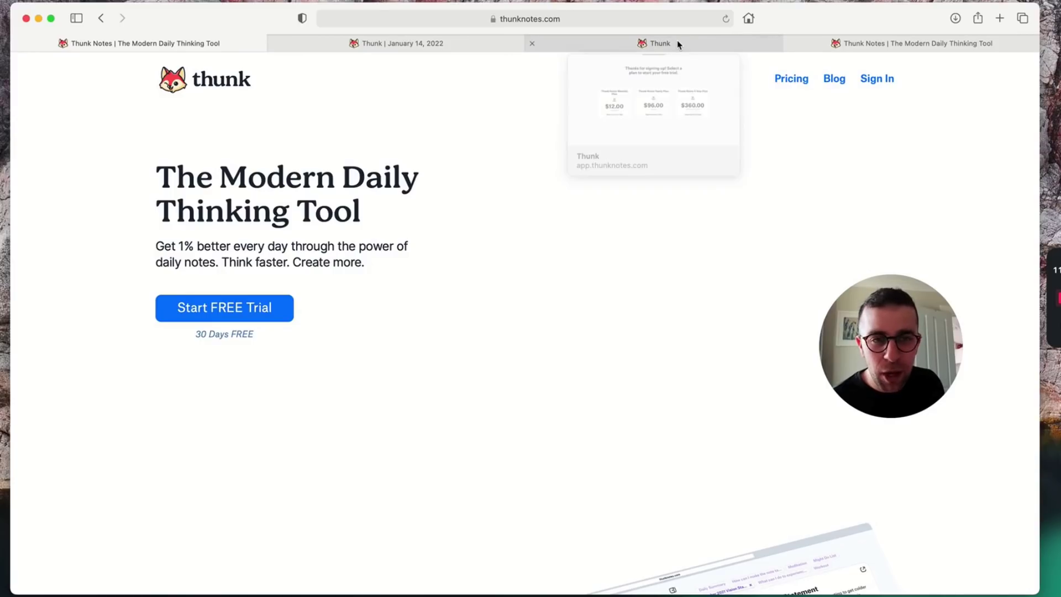